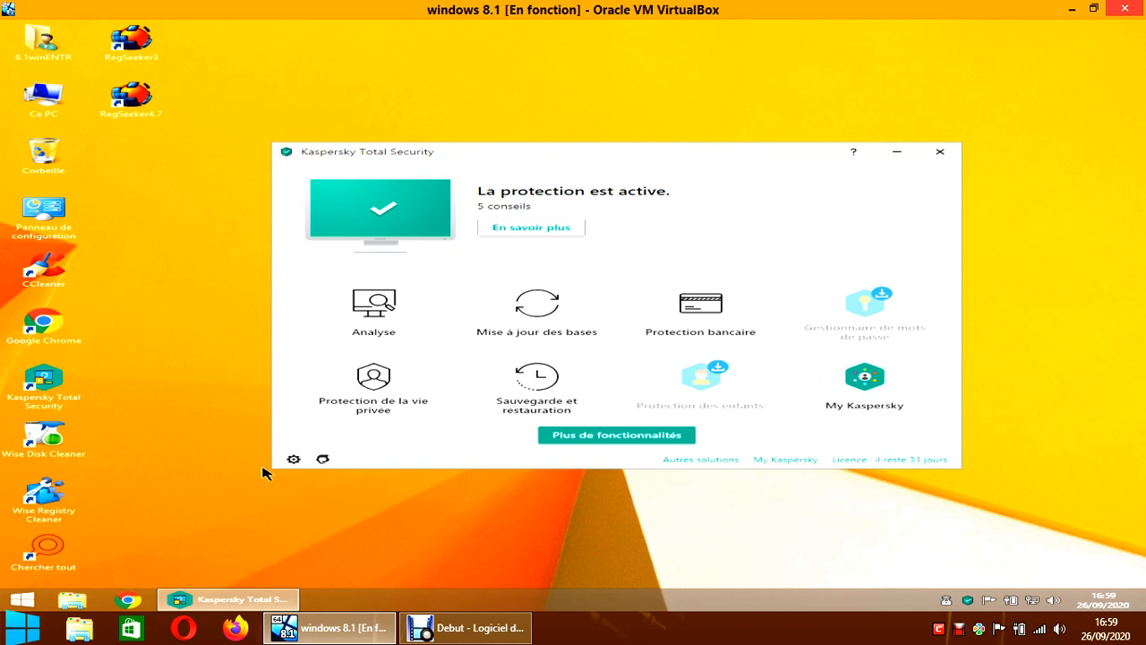
# Open the application network rules of the Pare-feu protection component and enlarge the rules window slightly.
pyautogui.click(294, 461)
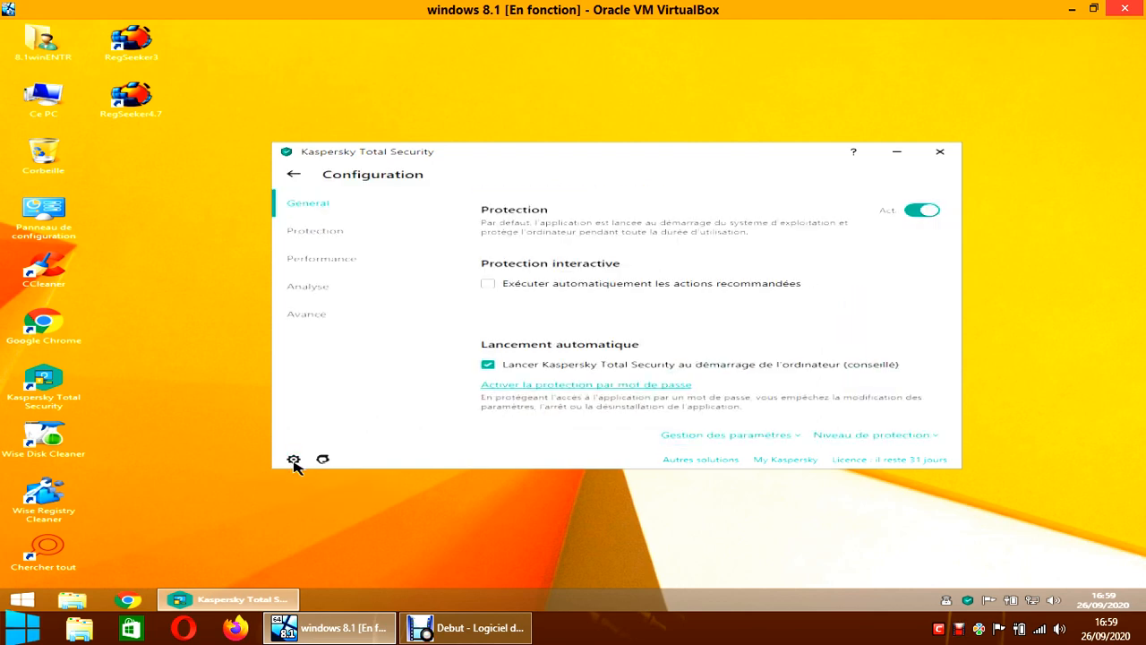
pyautogui.click(345, 235)
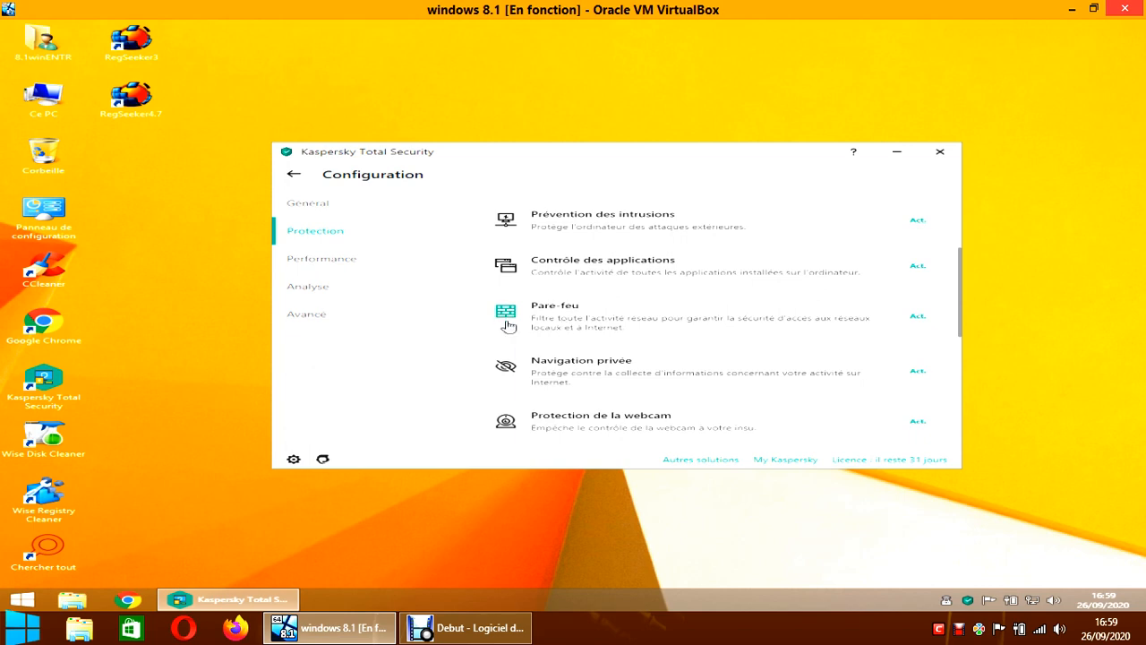
pyautogui.click(555, 323)
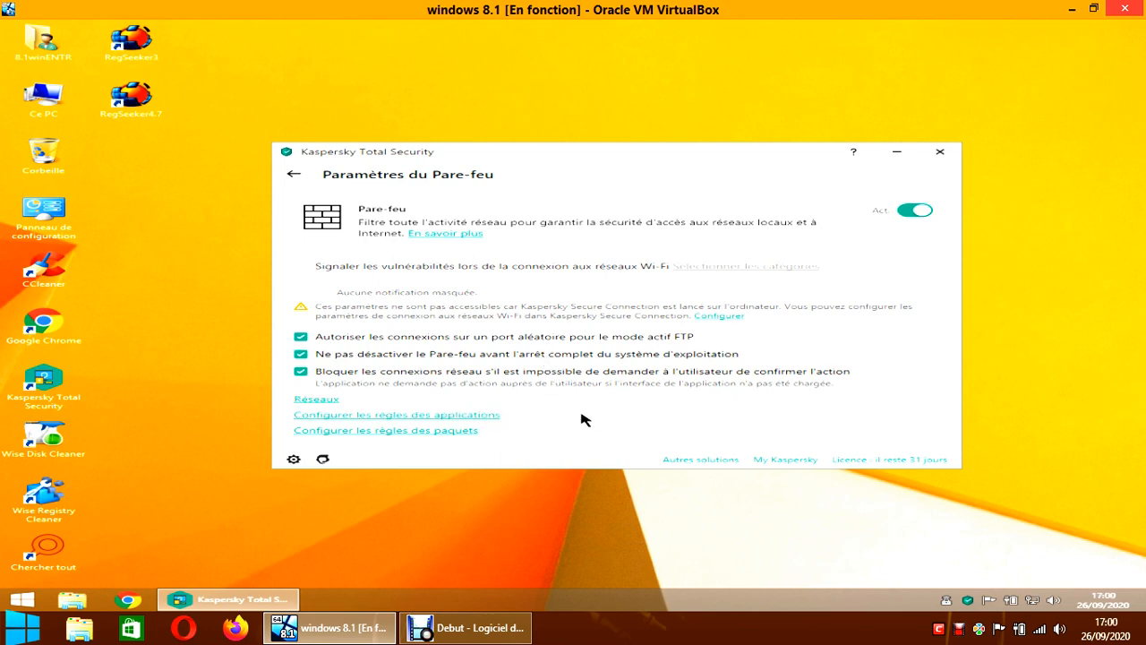
pyautogui.click(492, 416)
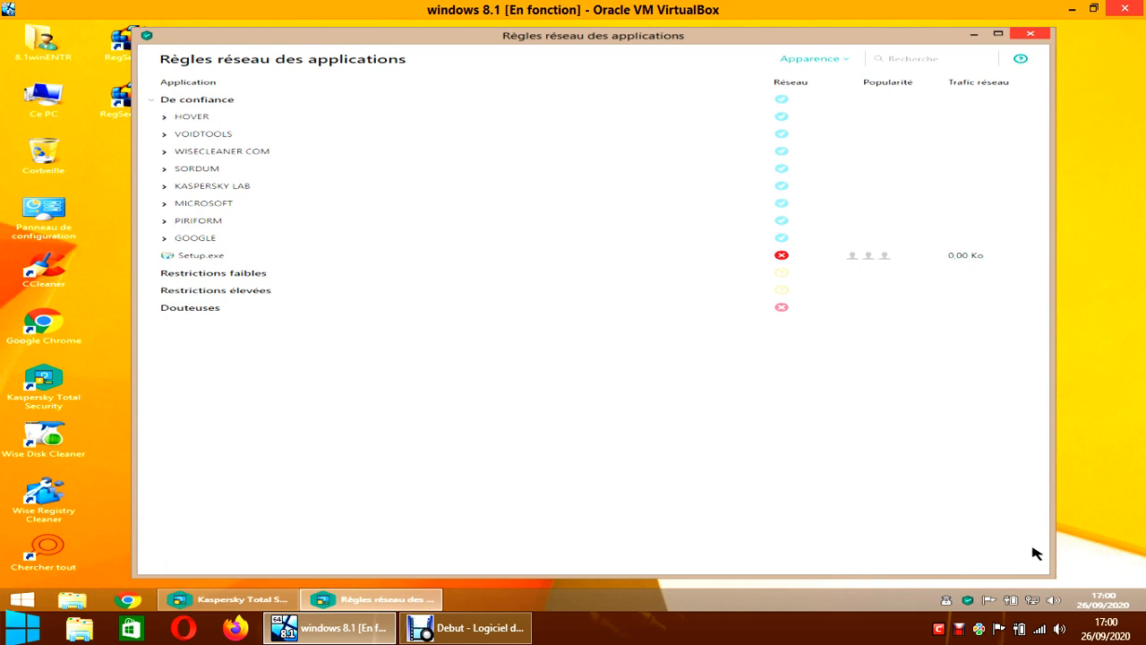
pyautogui.moveTo(1054, 575); pyautogui.dragTo(1092, 582)
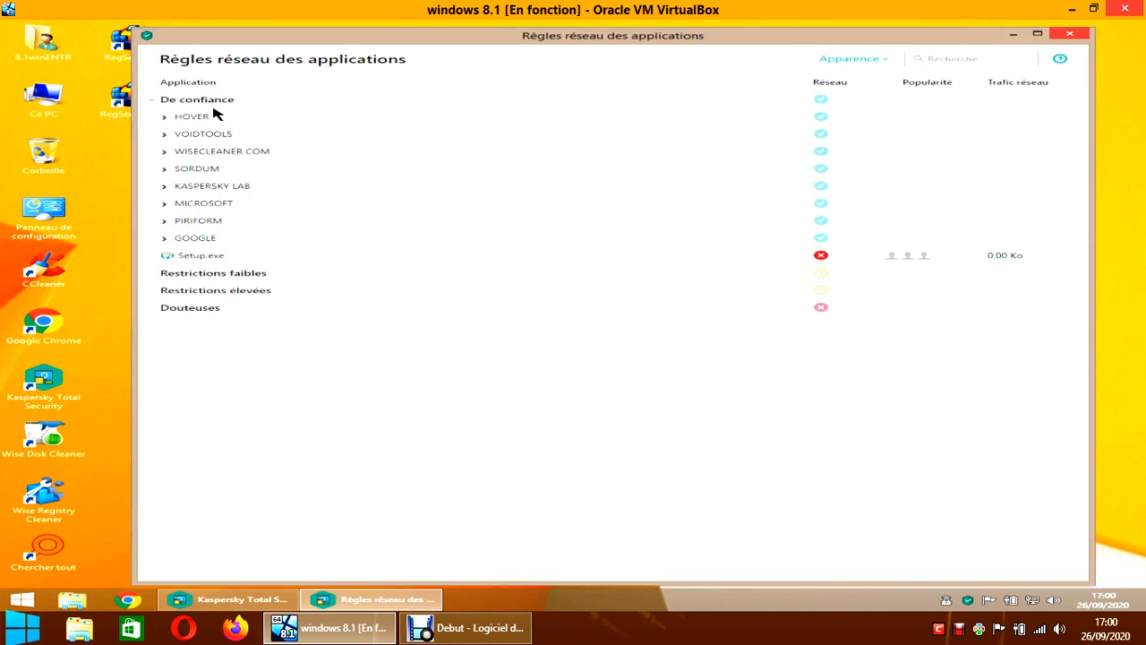
# Expand the WISECLEANER.COM group and display the network rule choices available for Wise Disk Cleaner.
pyautogui.click(164, 152)
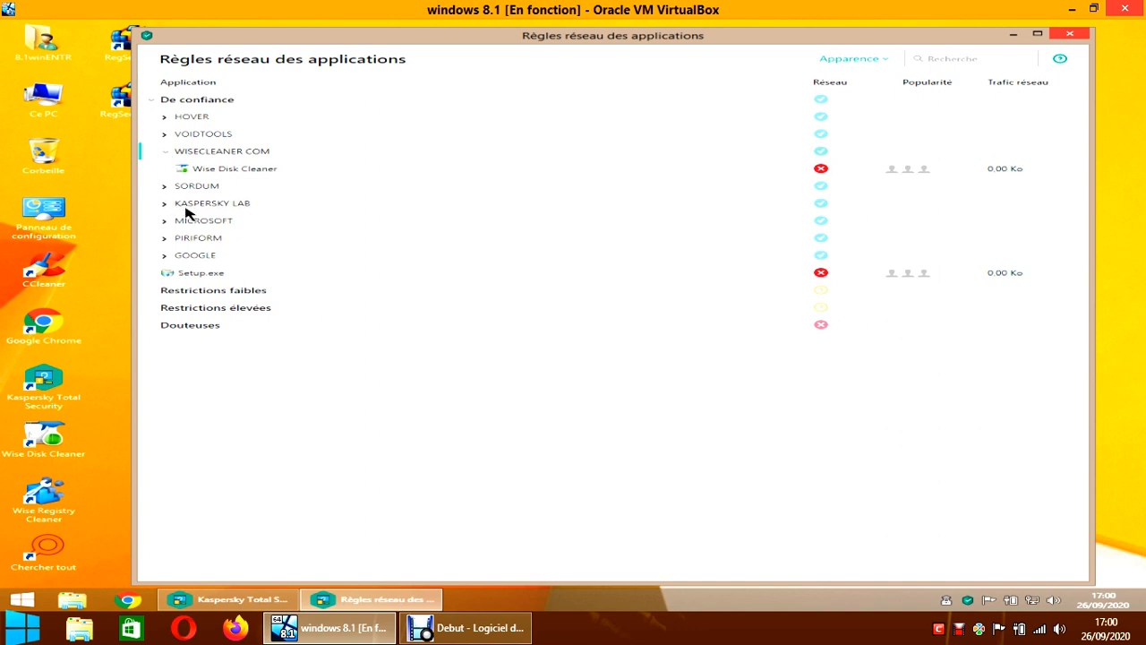
pyautogui.rightClick(250, 174)
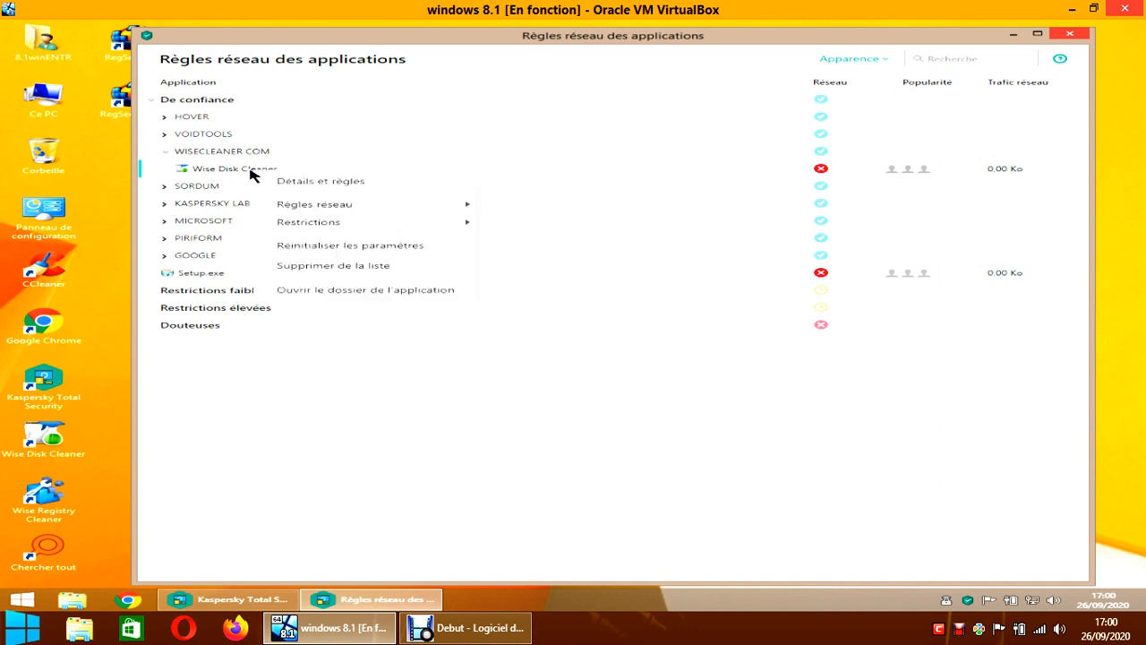
pyautogui.moveTo(318, 208)
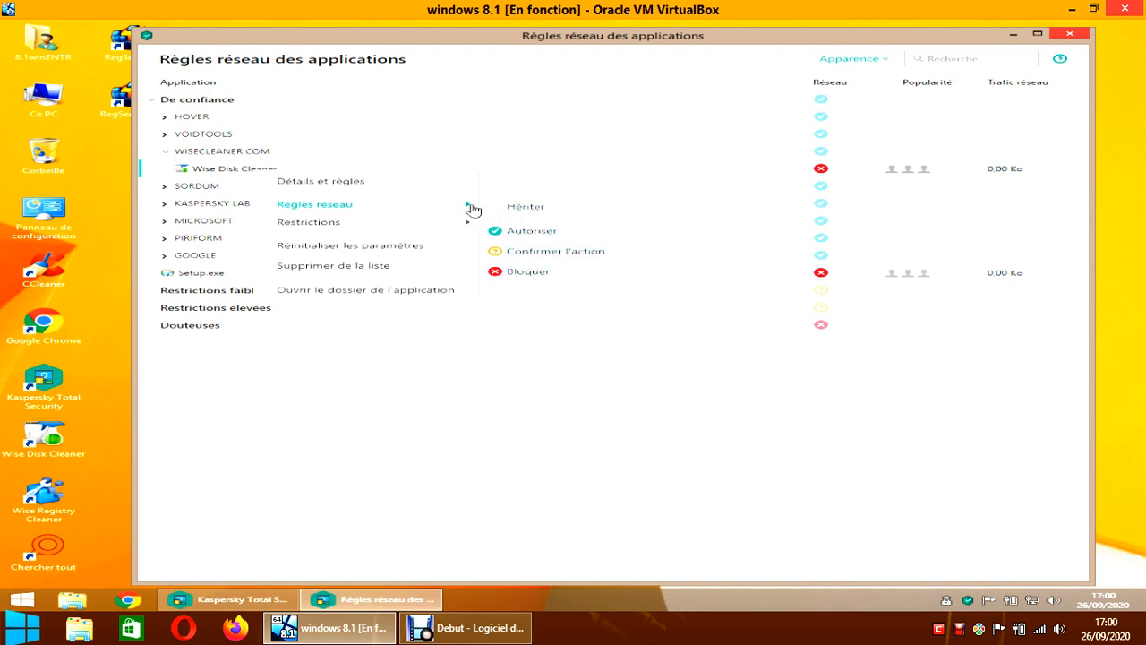
# Expand the SORDUM group and view the network rule choices for PowerRun v1.4, leaving its rule as it is.
pyautogui.click(166, 191)
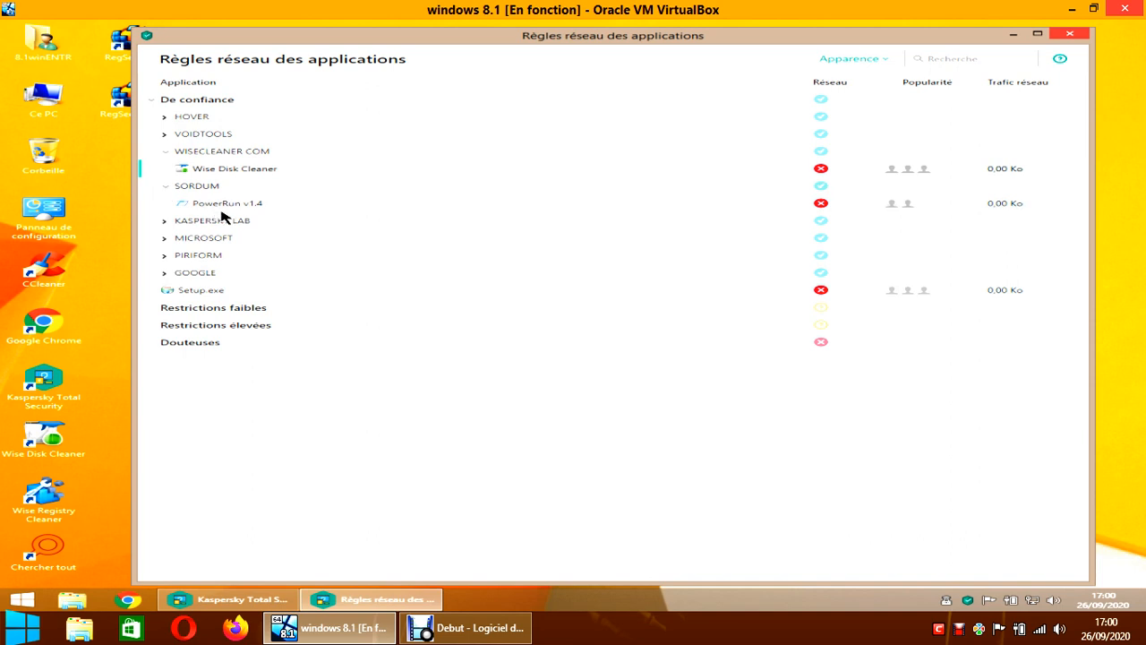
pyautogui.moveTo(224, 210)
pyautogui.rightClick(239, 209)
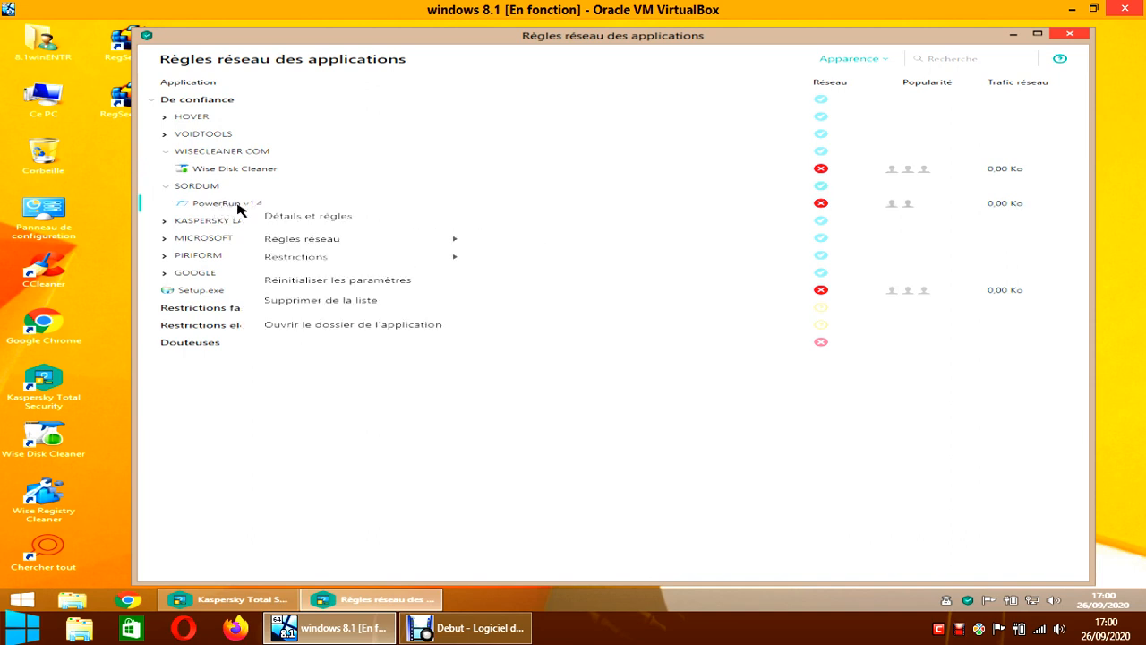
pyautogui.moveTo(327, 238)
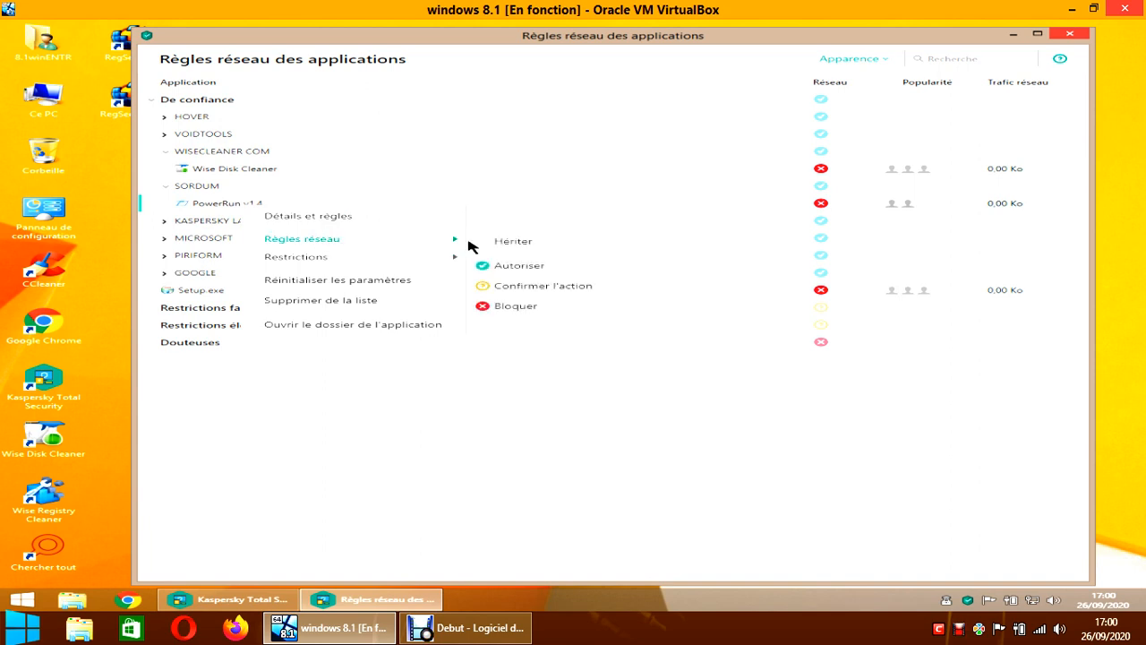
pyautogui.moveTo(456, 242)
pyautogui.click(740, 437)
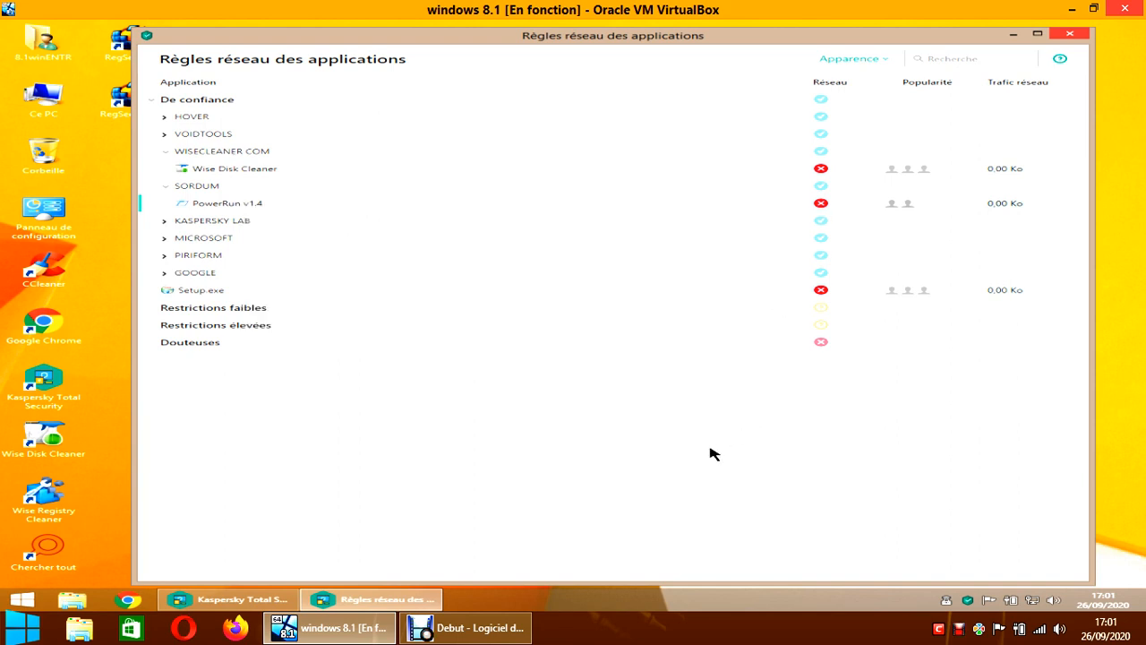
# Turn off the "Masquer les programmes système" display option and check the option list.
pyautogui.click(875, 61)
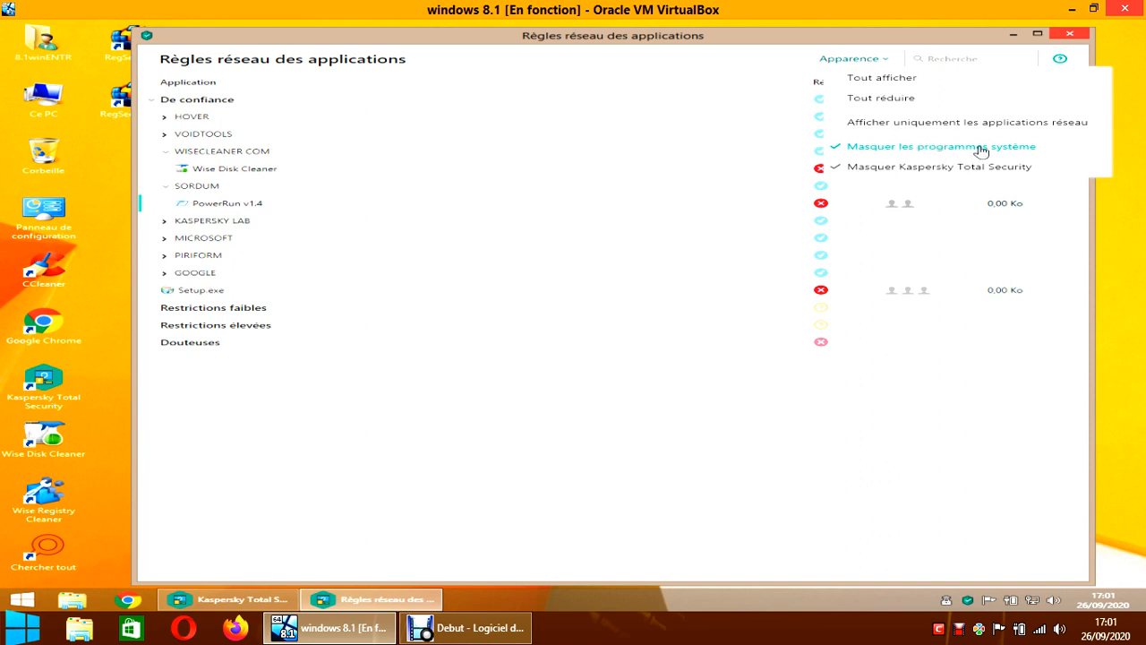
pyautogui.click(842, 148)
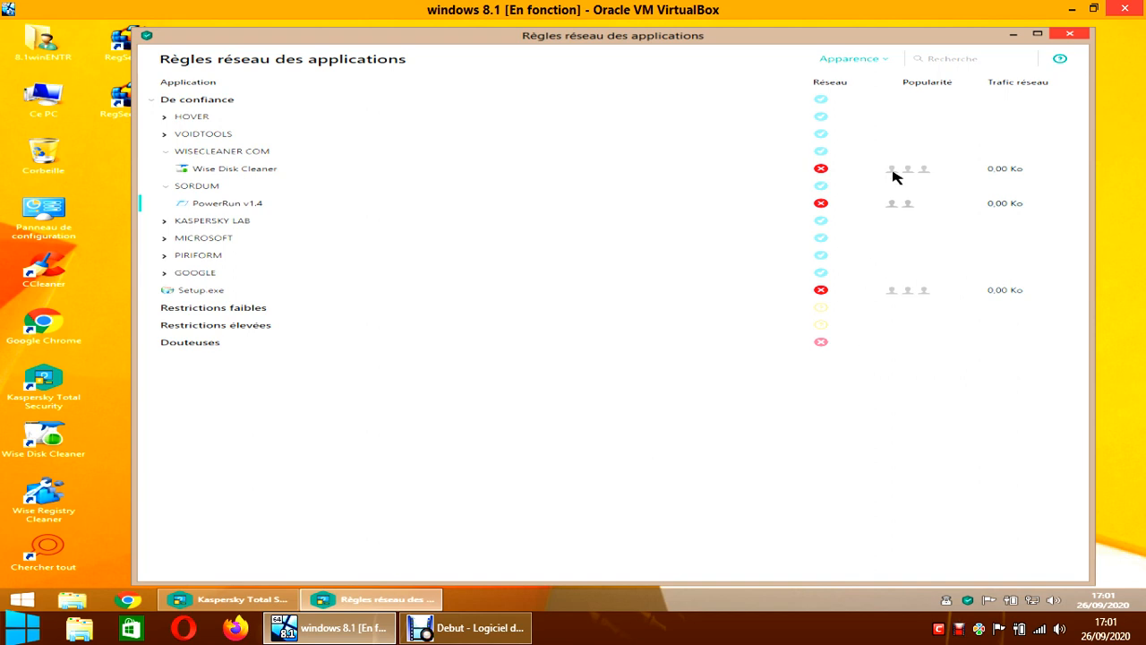
pyautogui.click(885, 63)
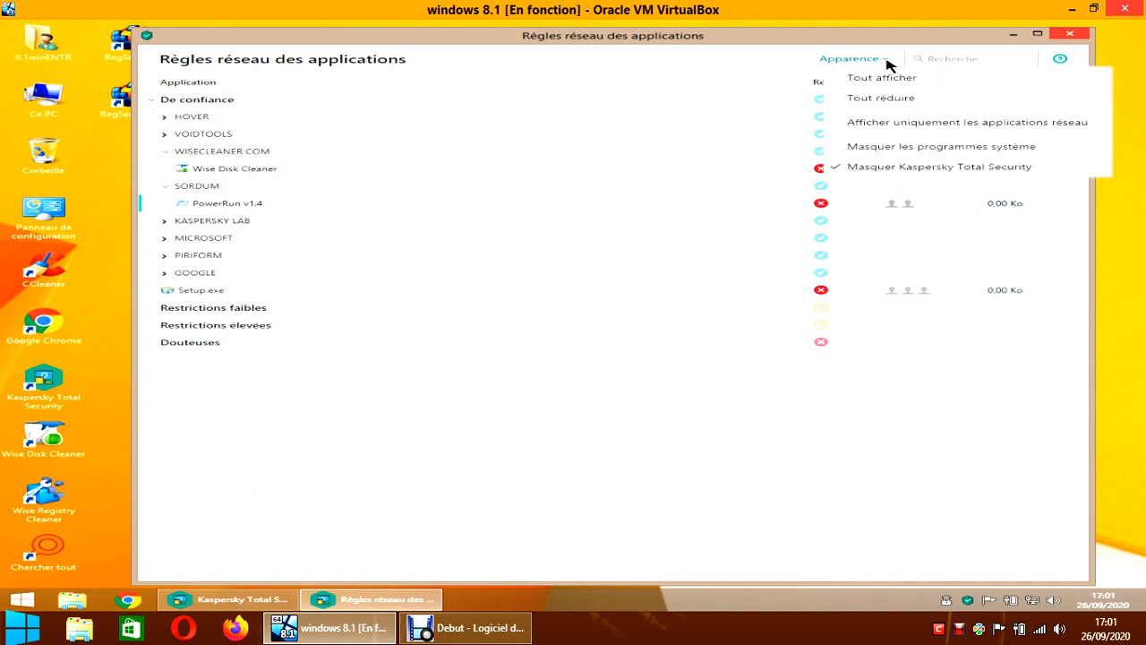
pyautogui.click(838, 468)
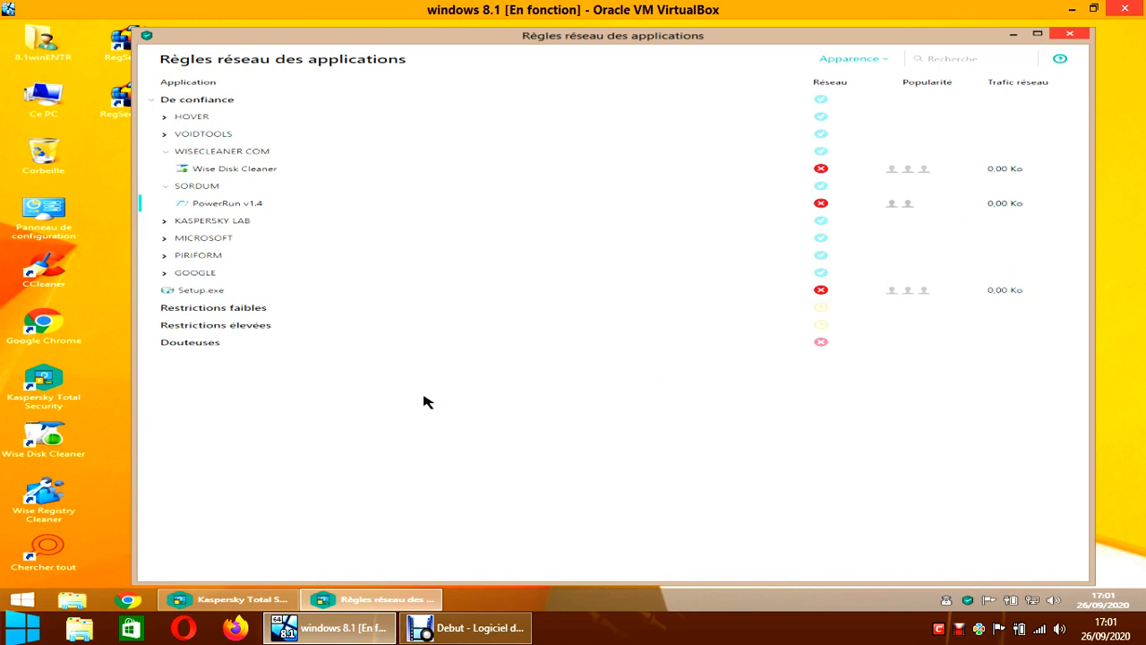
# Close and reopen the application network rules window, and check its display options again.
pyautogui.click(1069, 34)
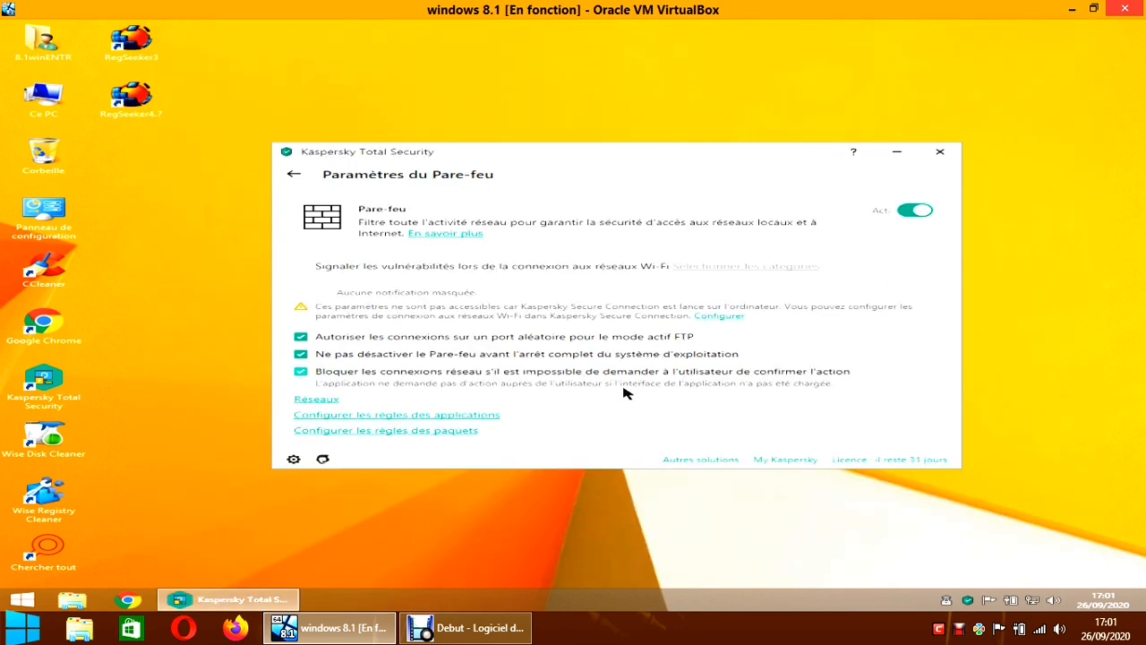
pyautogui.click(485, 416)
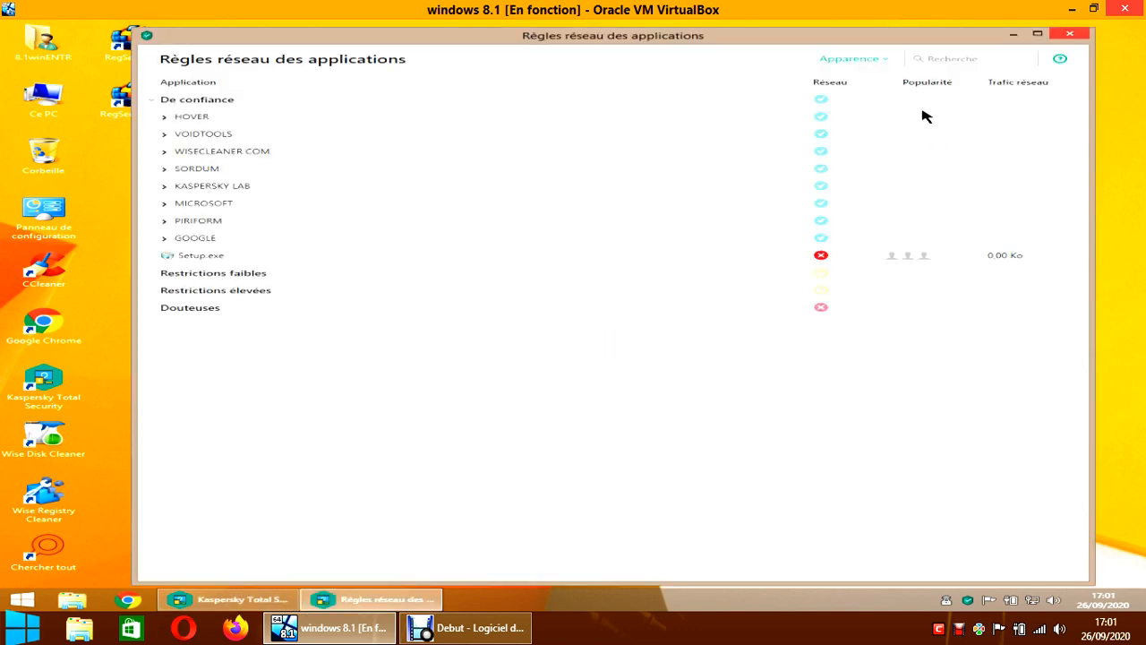
pyautogui.click(885, 60)
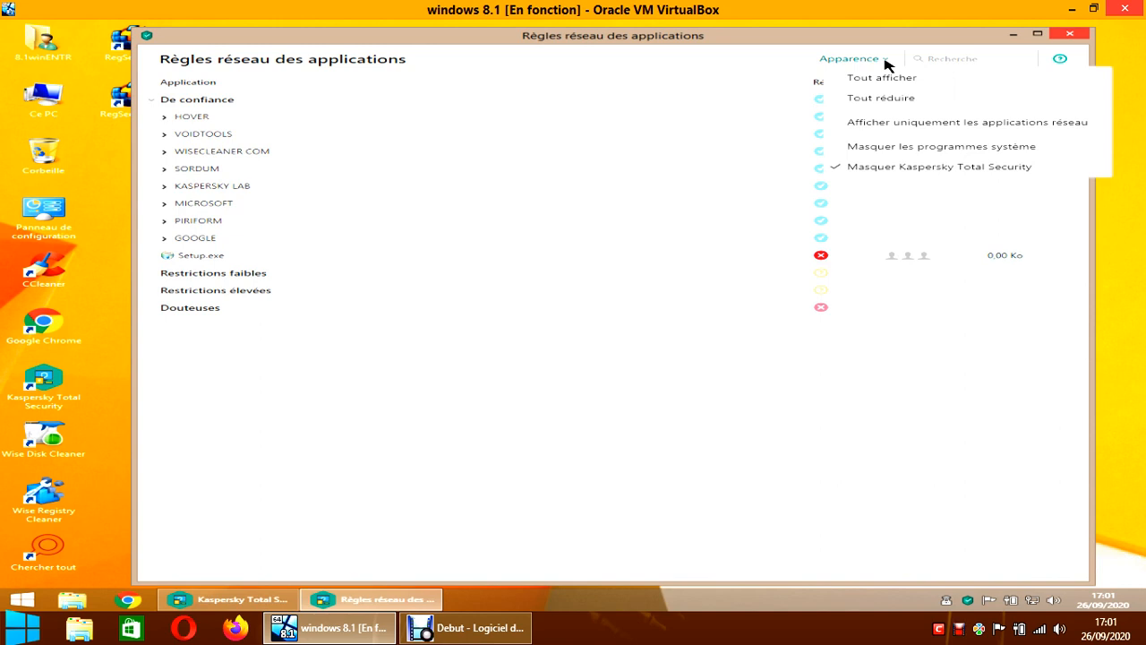
pyautogui.click(460, 465)
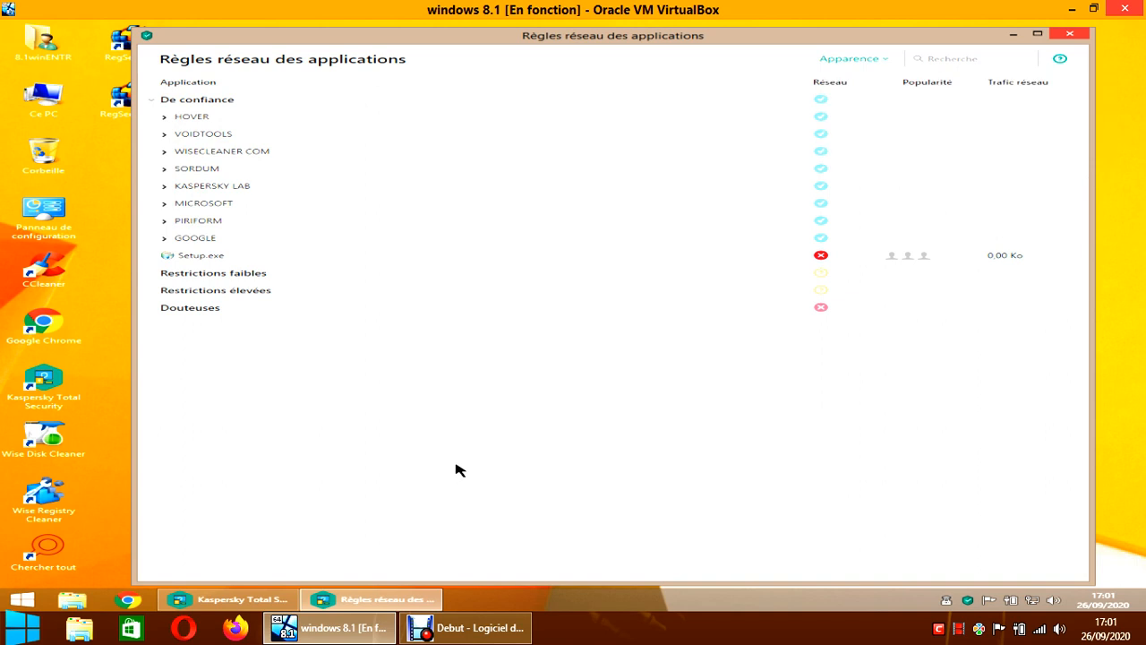
# Expand the MICROSOFT group and examine its full list of applications, including the system programs.
pyautogui.click(165, 209)
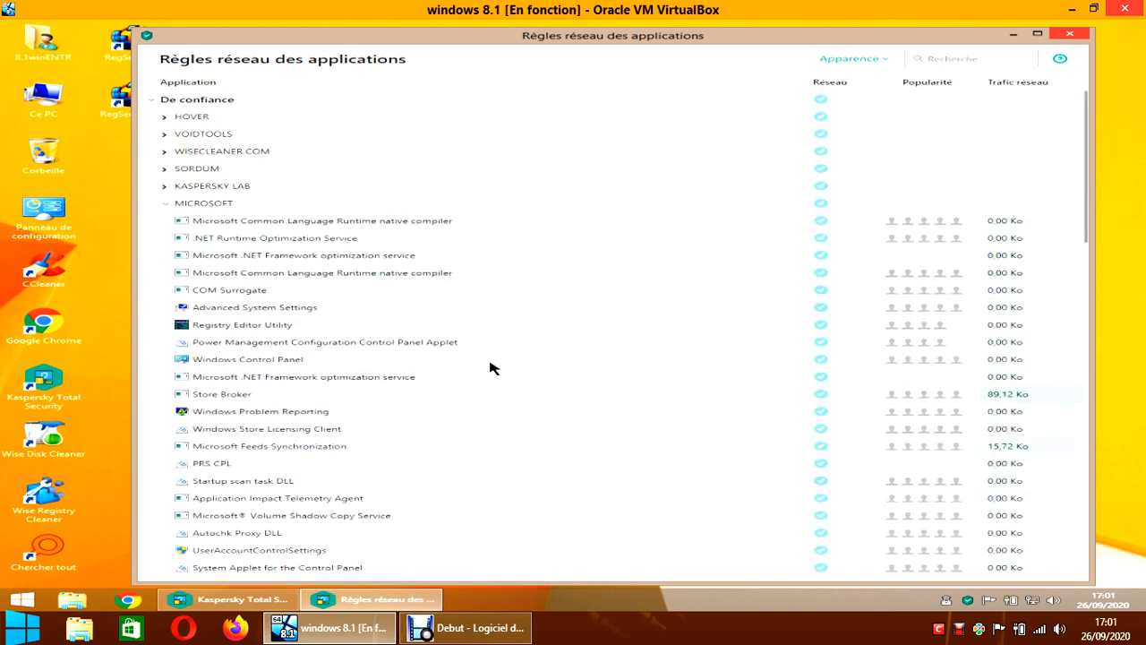
pyautogui.scroll(-4, 537, 367)
pyautogui.scroll(-11, 537, 367)
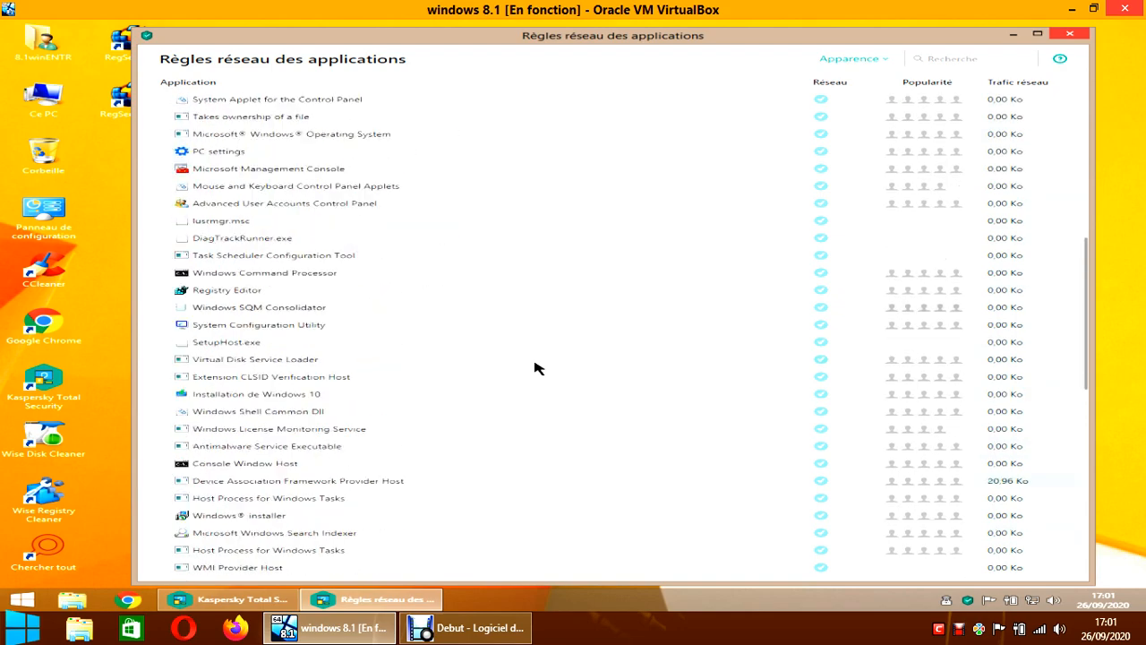
pyautogui.scroll(-6, 537, 367)
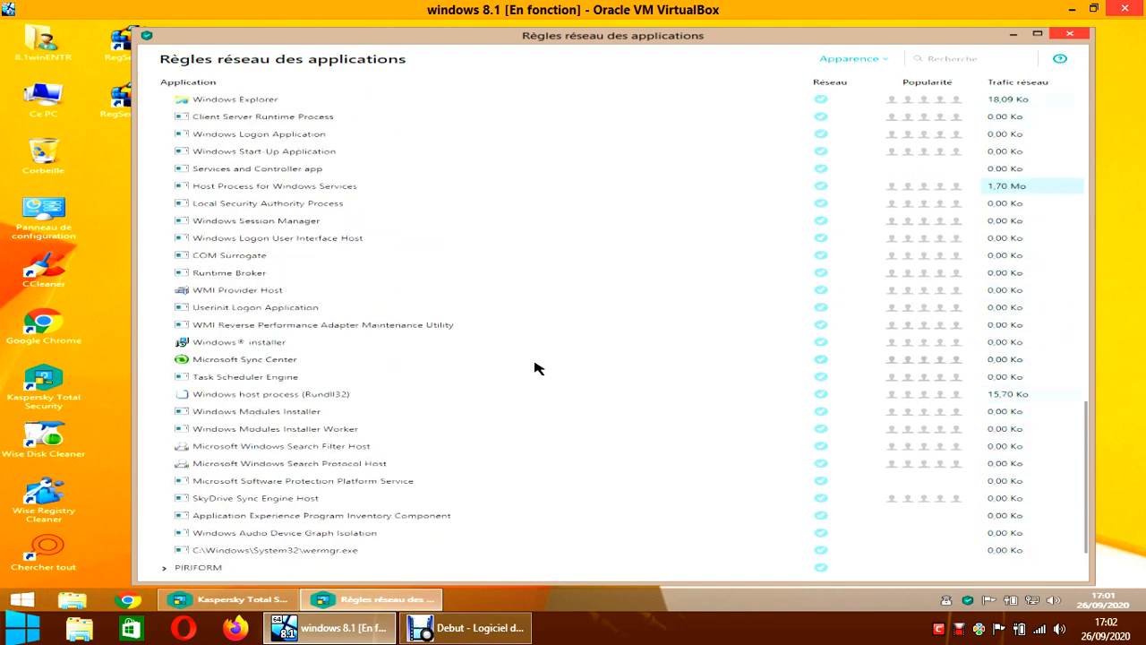
pyautogui.scroll(4, 537, 367)
pyautogui.scroll(10, 537, 367)
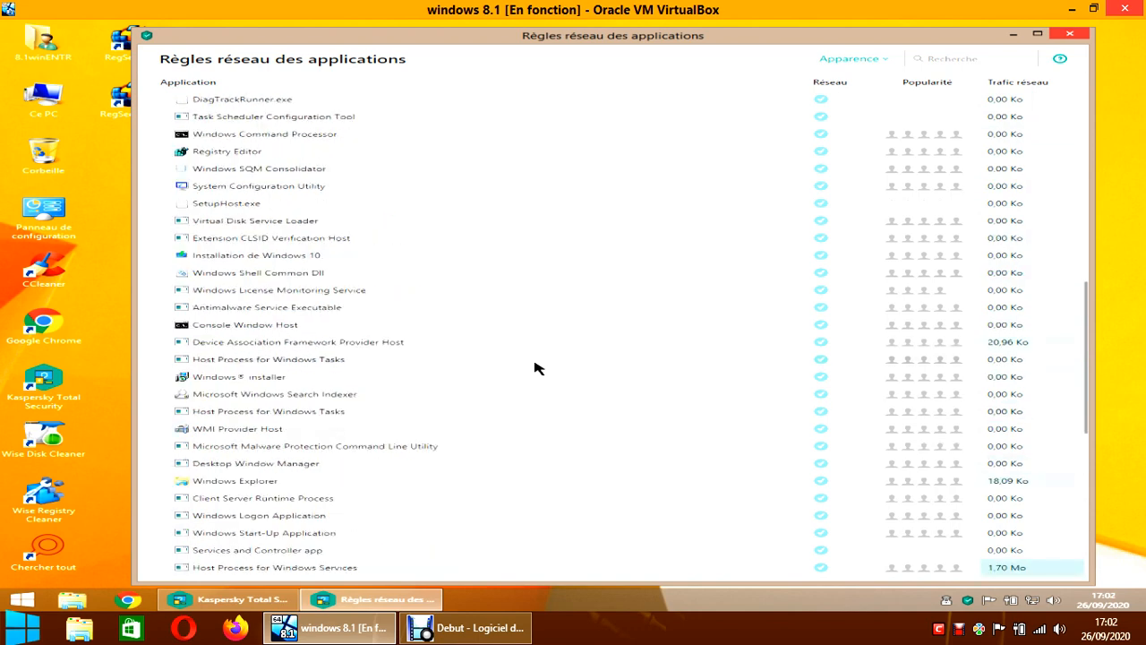
pyautogui.scroll(4, 538, 368)
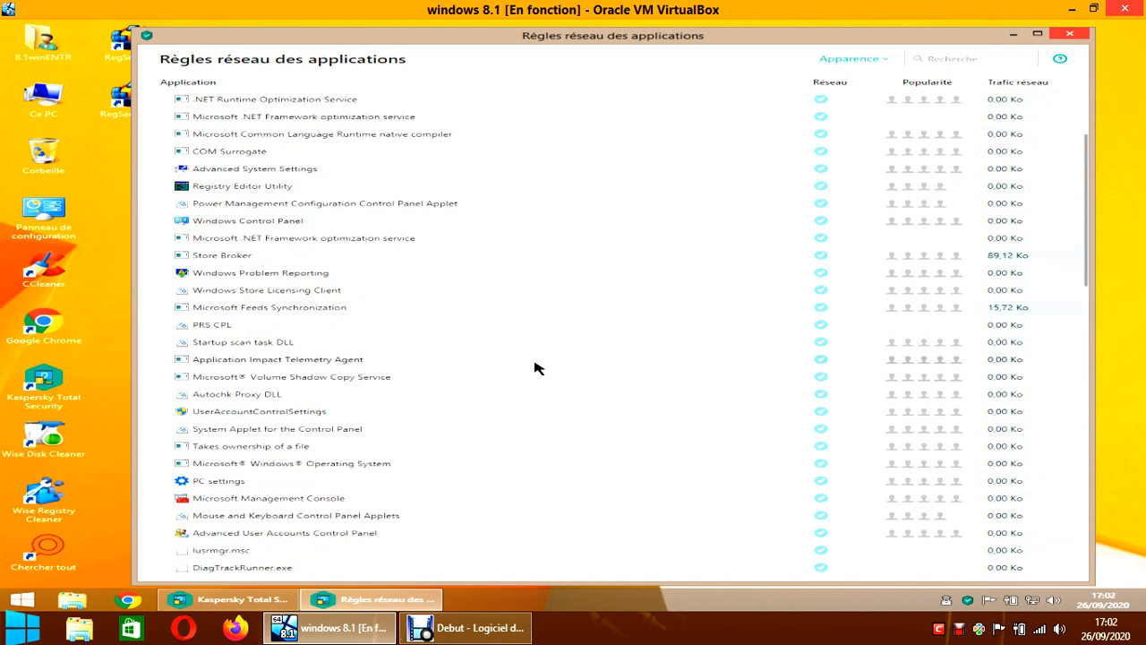
pyautogui.scroll(3, 537, 368)
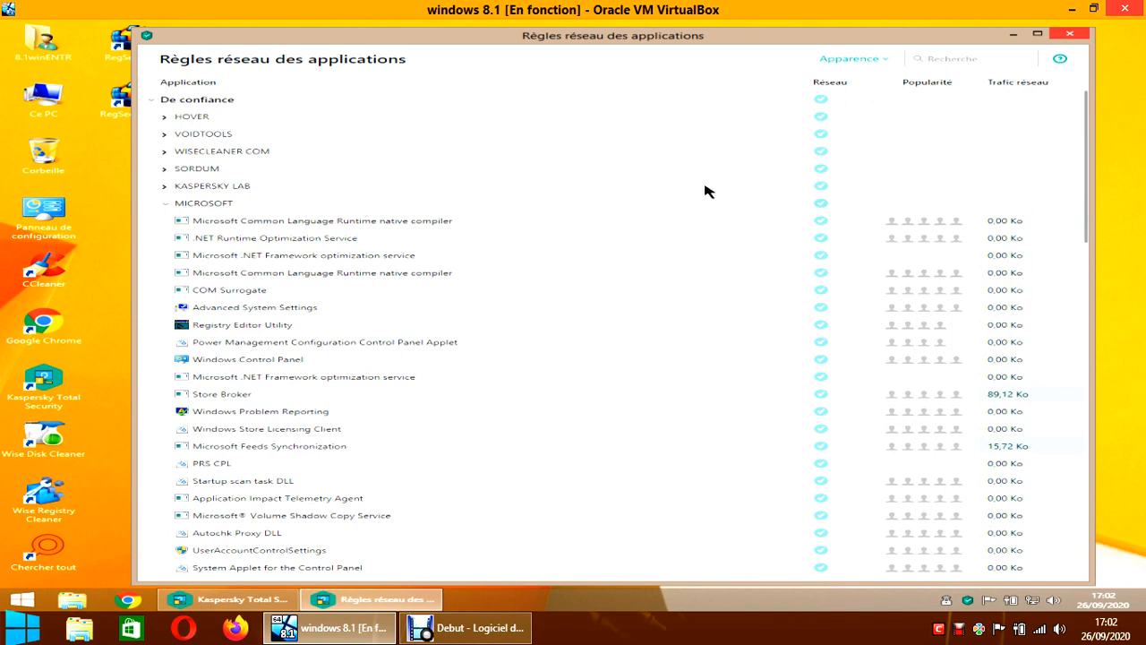
# Turn on "Masquer les programmes système", and collapse and re-expand the MICROSOFT group to compare its entries.
pyautogui.click(881, 60)
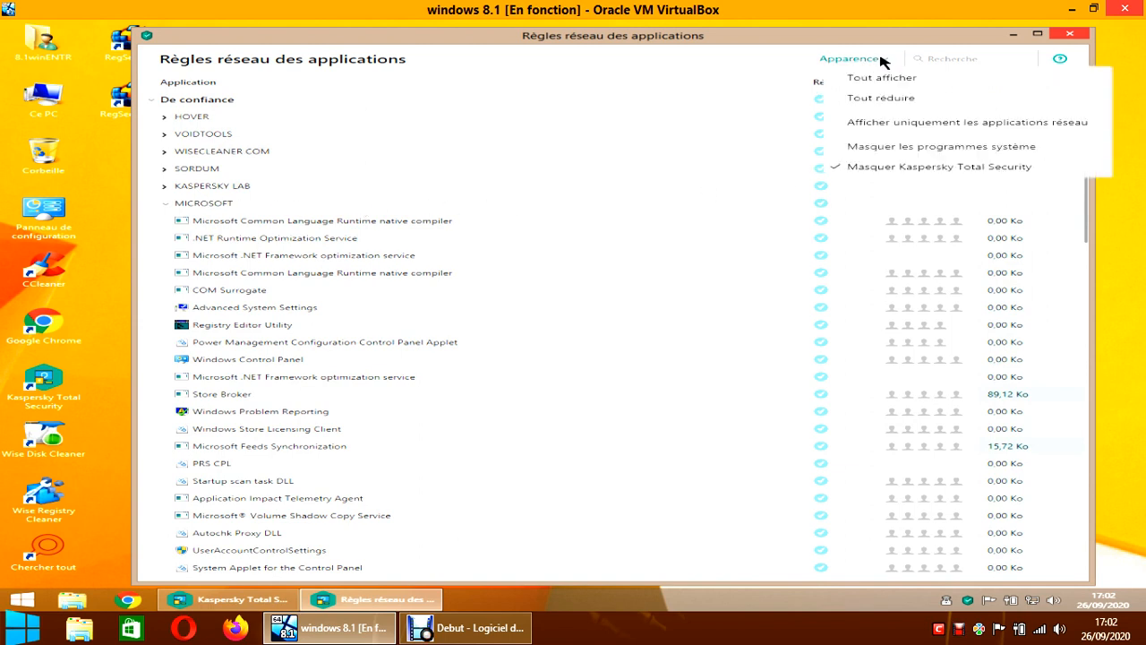
pyautogui.click(871, 146)
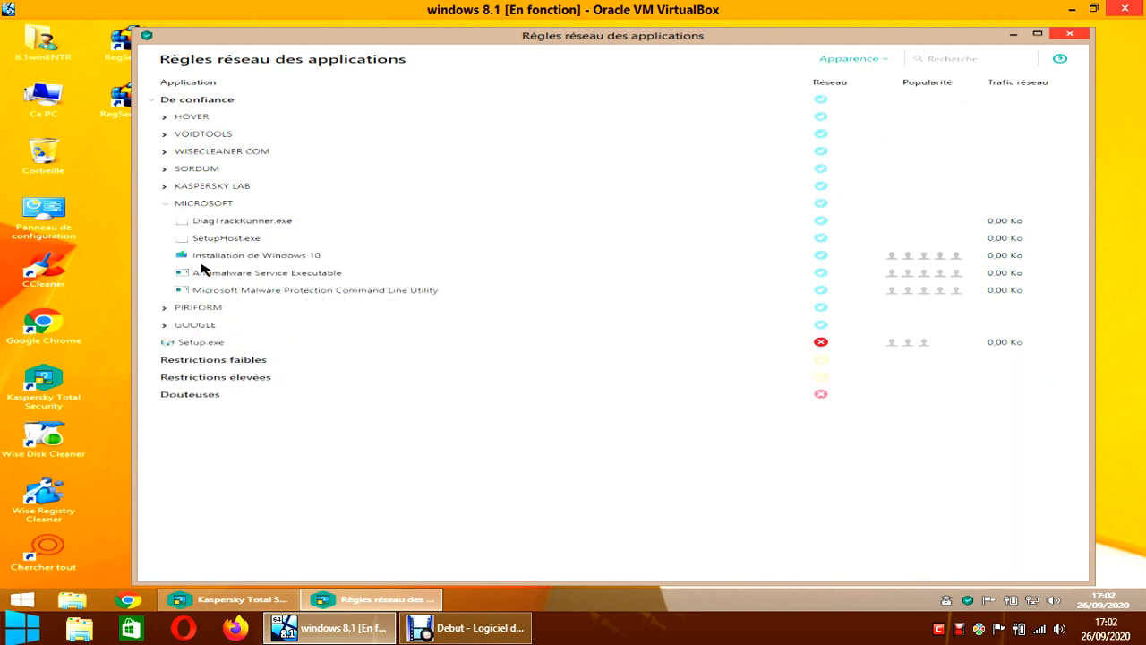
pyautogui.click(167, 204)
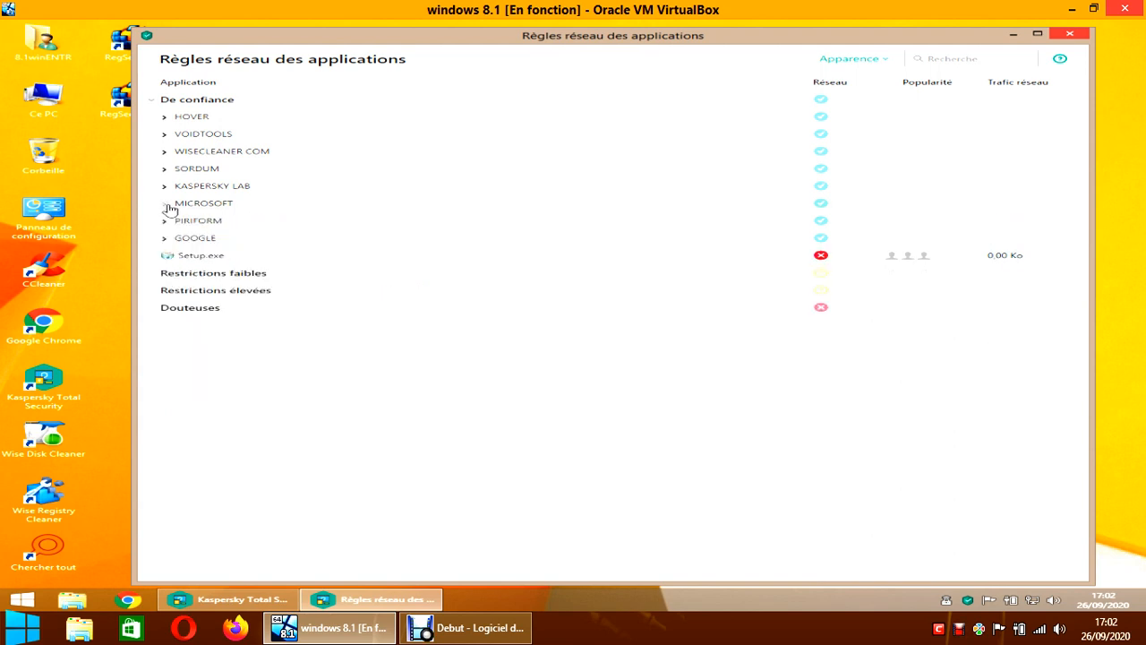
pyautogui.click(167, 206)
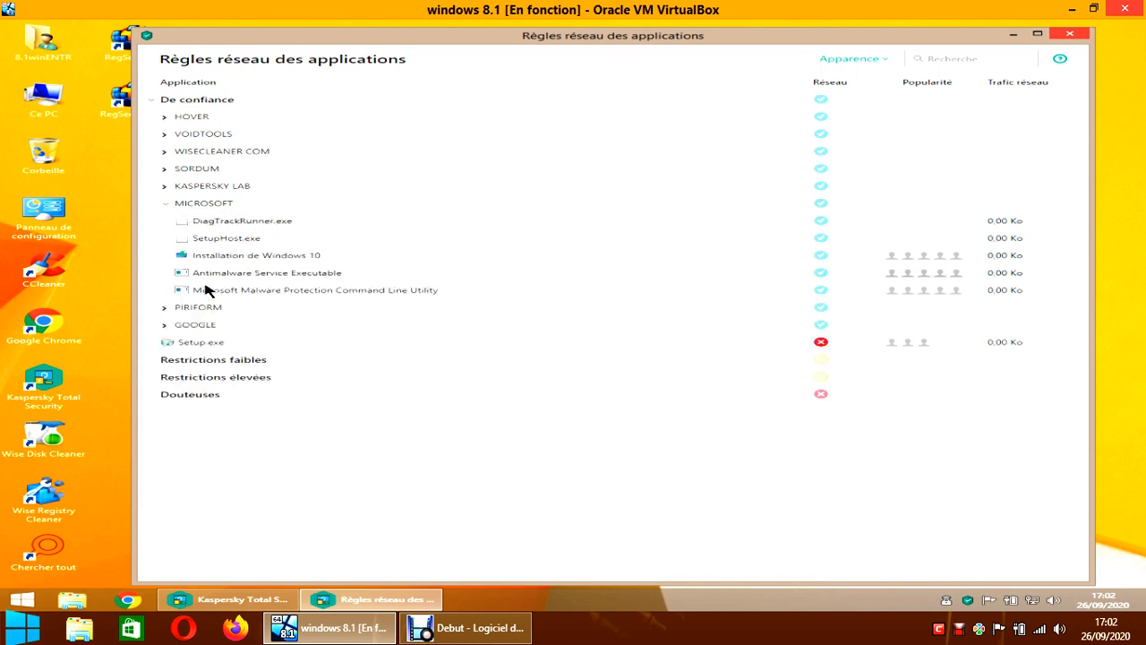
# Turn off the "Masquer les programmes système" display option so the MICROSOFT group includes system programs.
pyautogui.click(857, 61)
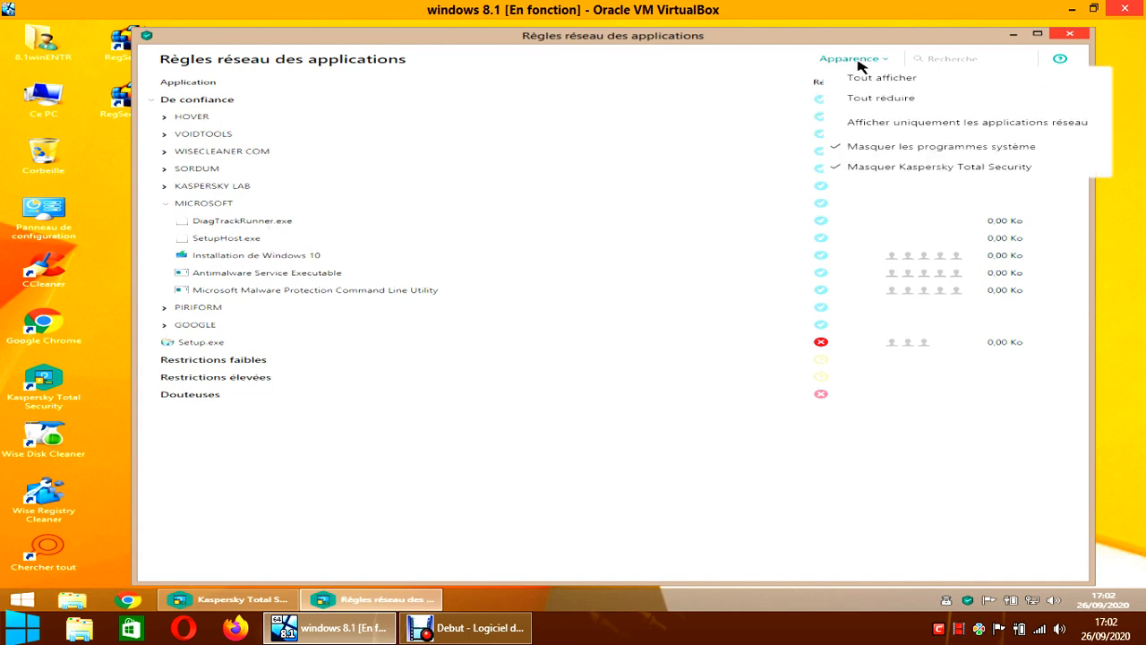
pyautogui.click(874, 149)
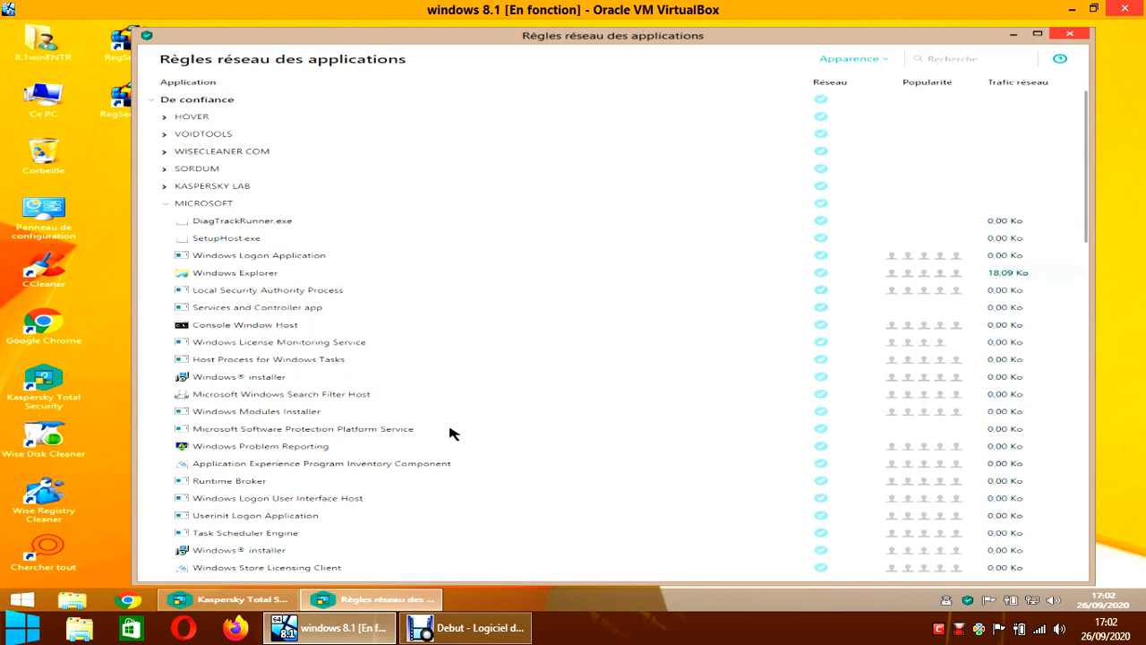
# Examine the system programs in the MICROSOFT group, including the file details of Microsoft .NET Framework optimization service.
pyautogui.moveTo(307, 419)
pyautogui.scroll(-3, 345, 402)
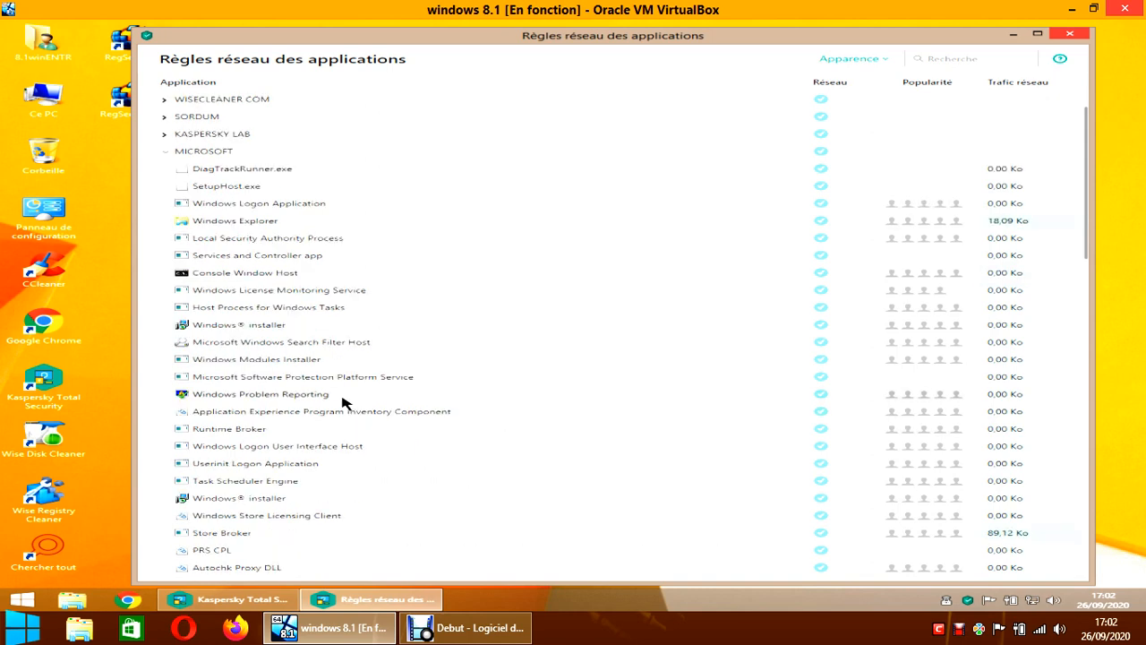
pyautogui.scroll(-2, 333, 400)
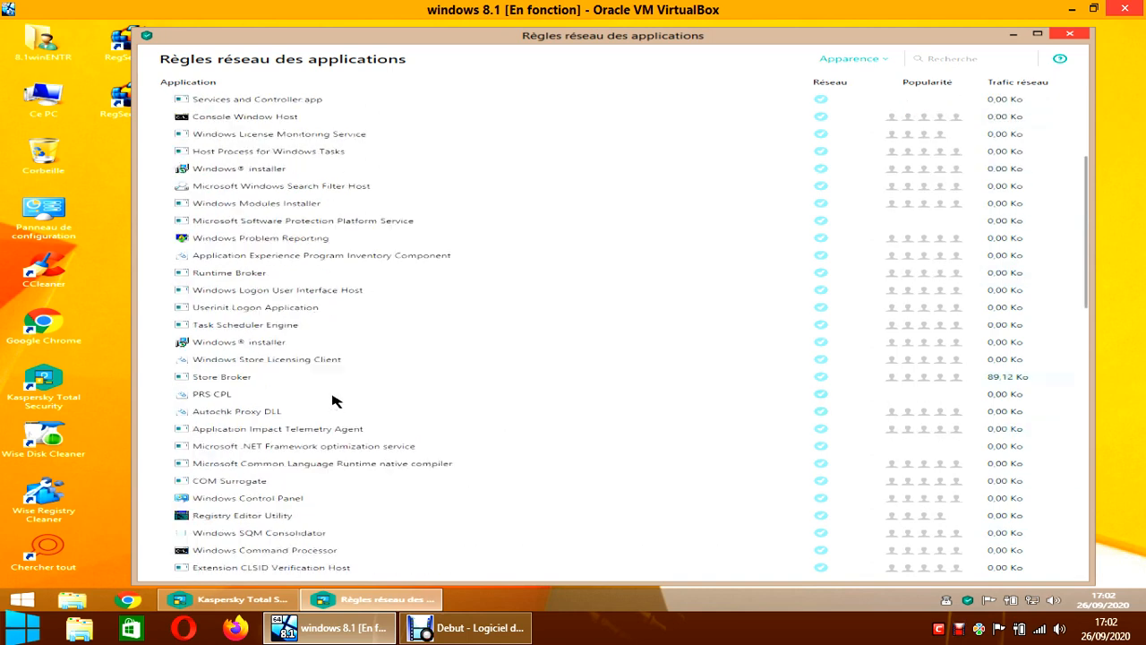
pyautogui.moveTo(333, 400)
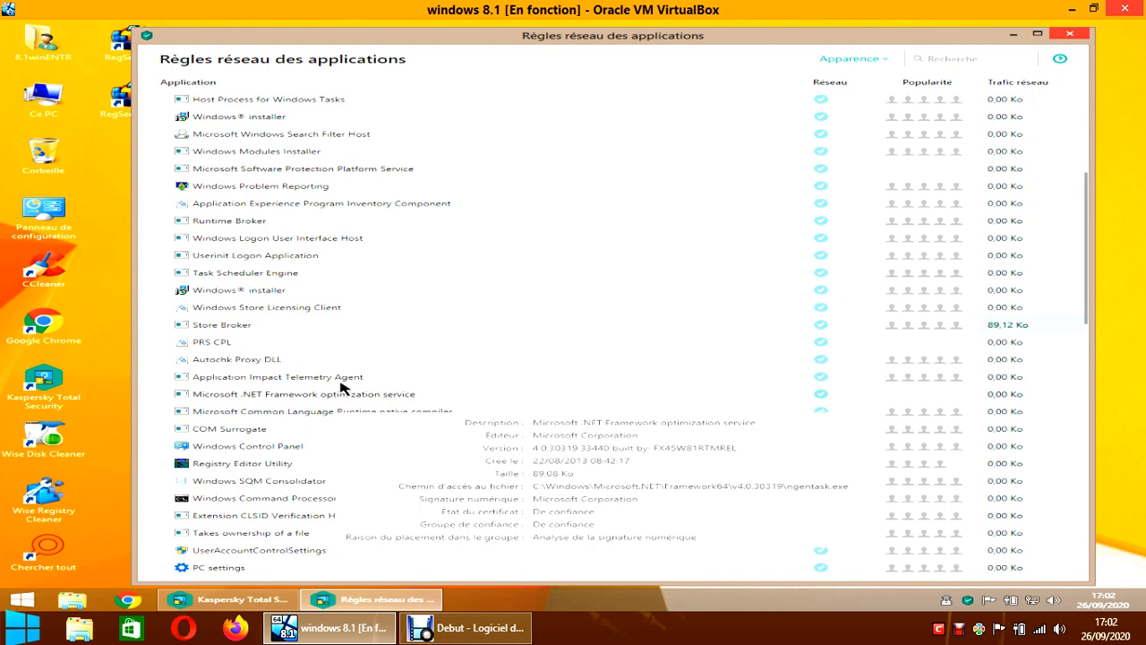
pyautogui.scroll(-2, 287, 317)
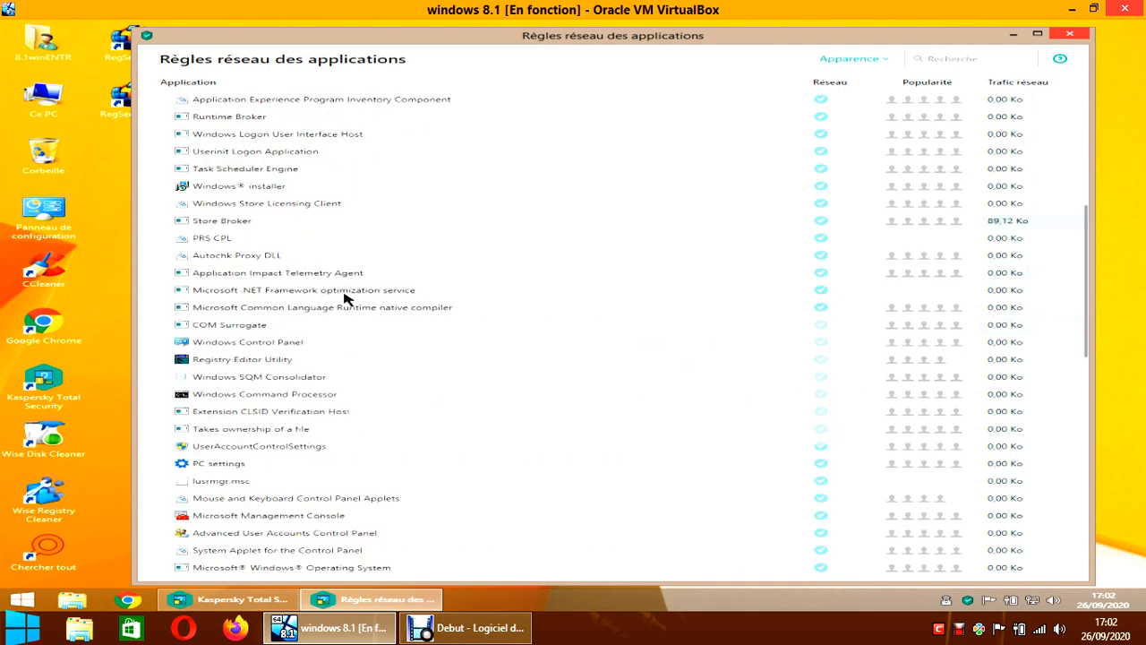
pyautogui.moveTo(347, 298)
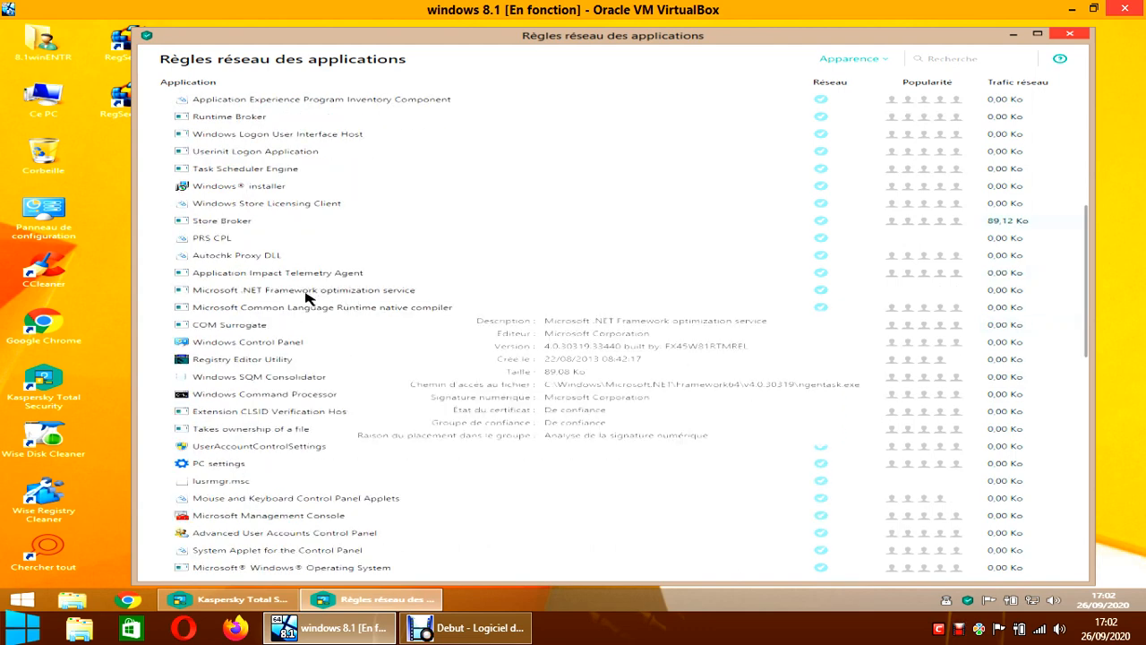
pyautogui.scroll(-1, 291, 300)
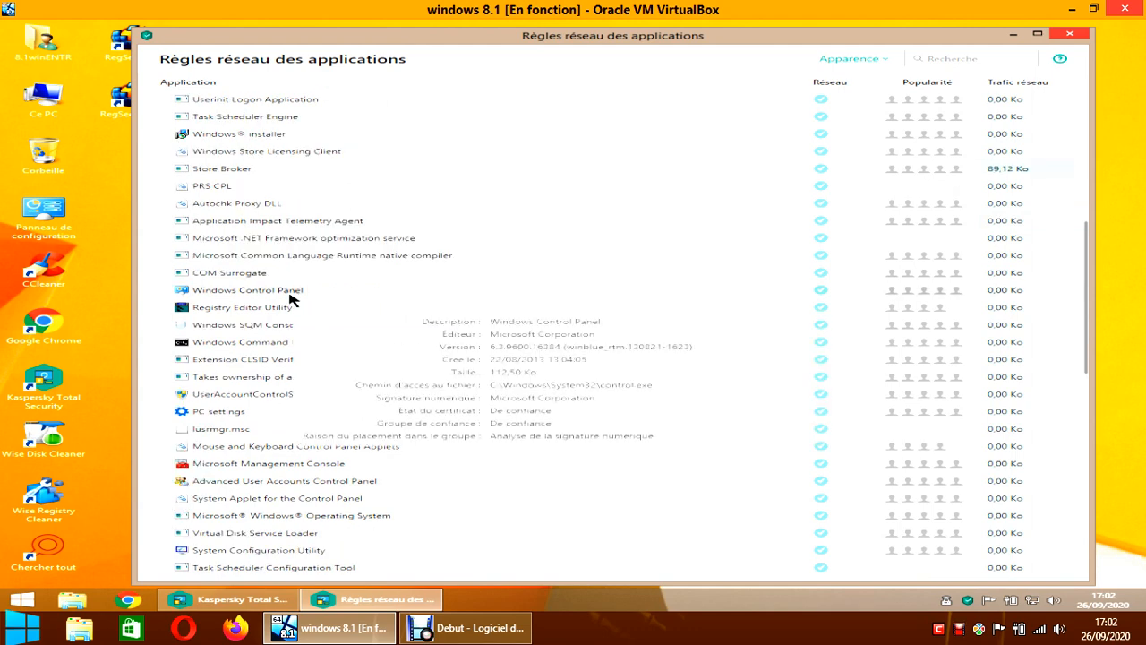
pyautogui.scroll(-2, 291, 300)
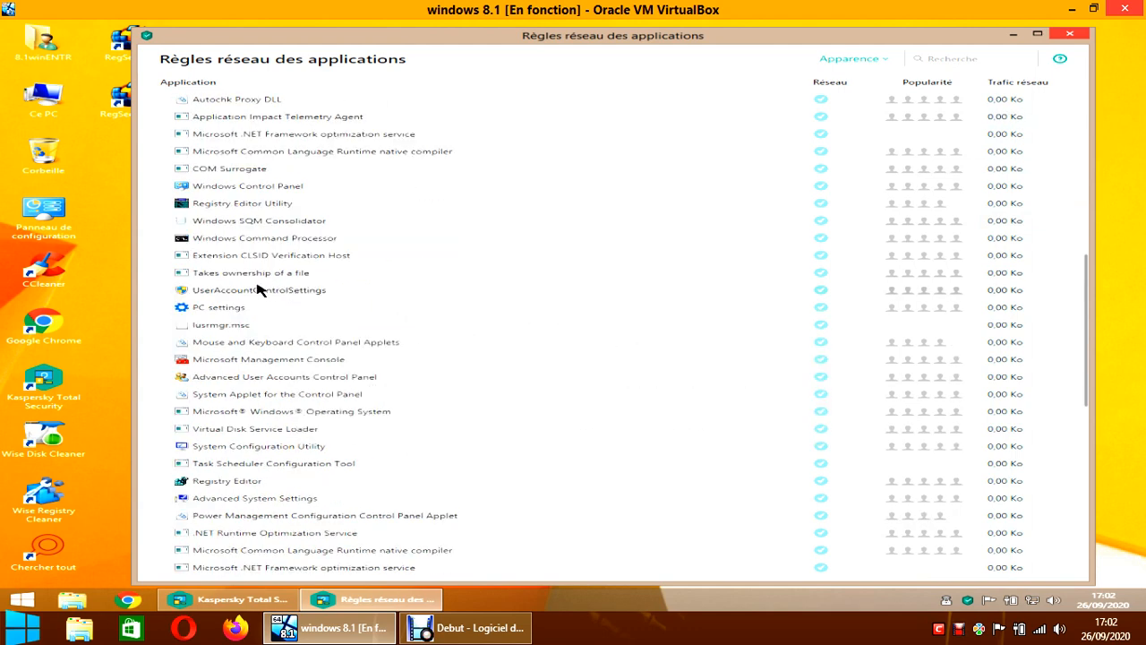
pyautogui.scroll(-1, 258, 289)
pyautogui.scroll(-2, 259, 289)
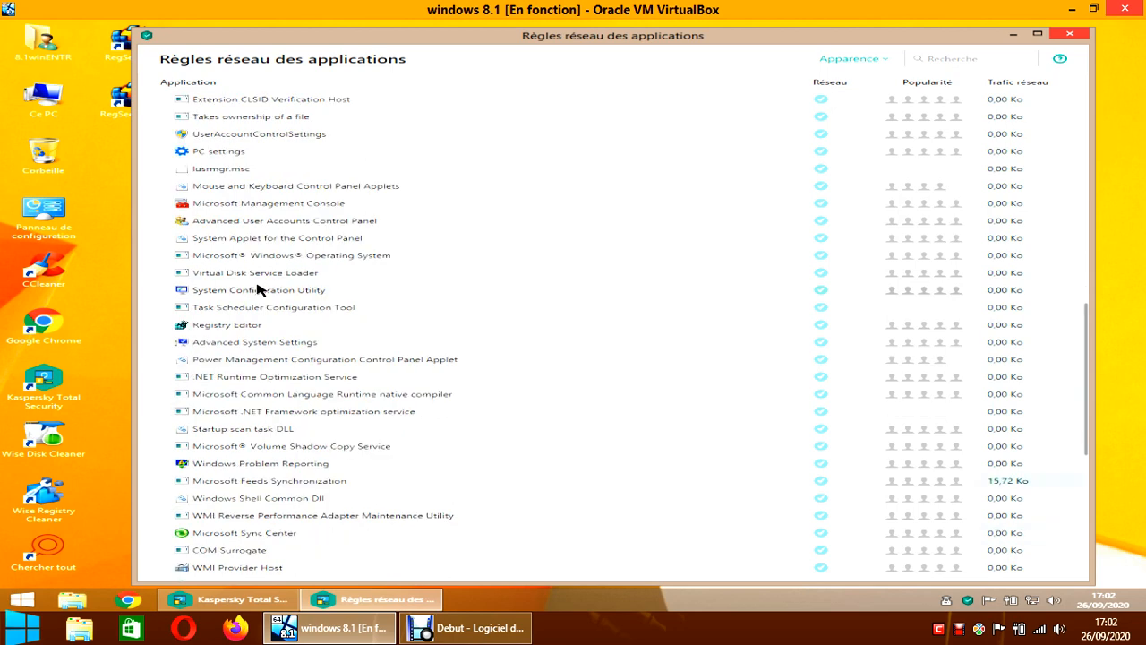
pyautogui.scroll(-2, 258, 289)
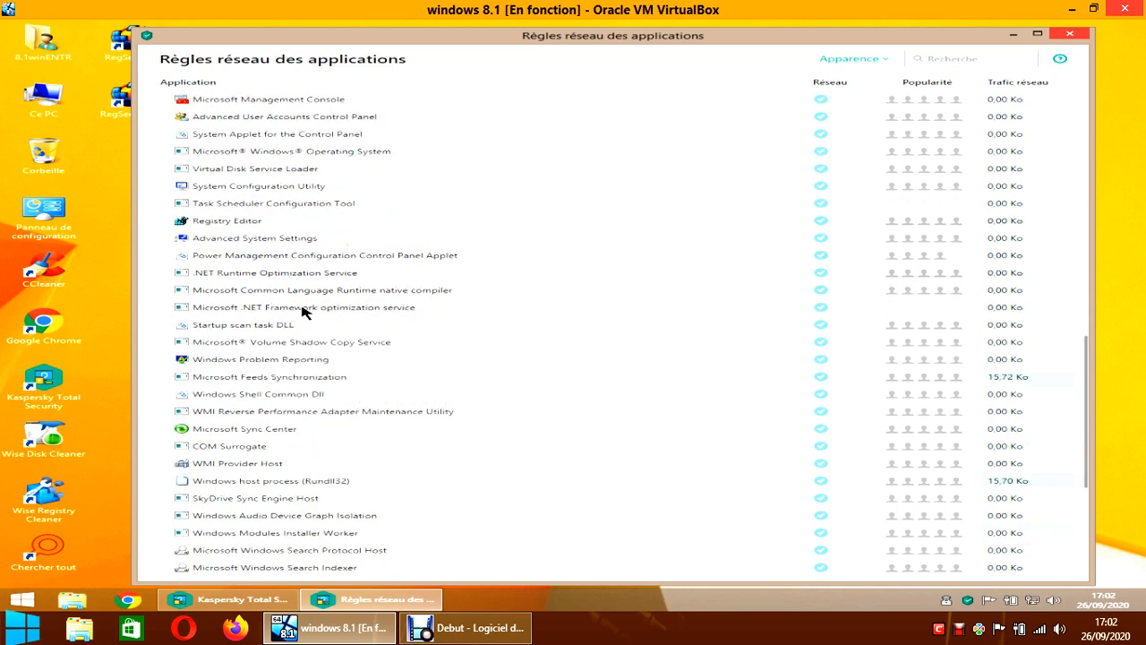
pyautogui.scroll(-1, 304, 307)
pyautogui.scroll(-2, 304, 307)
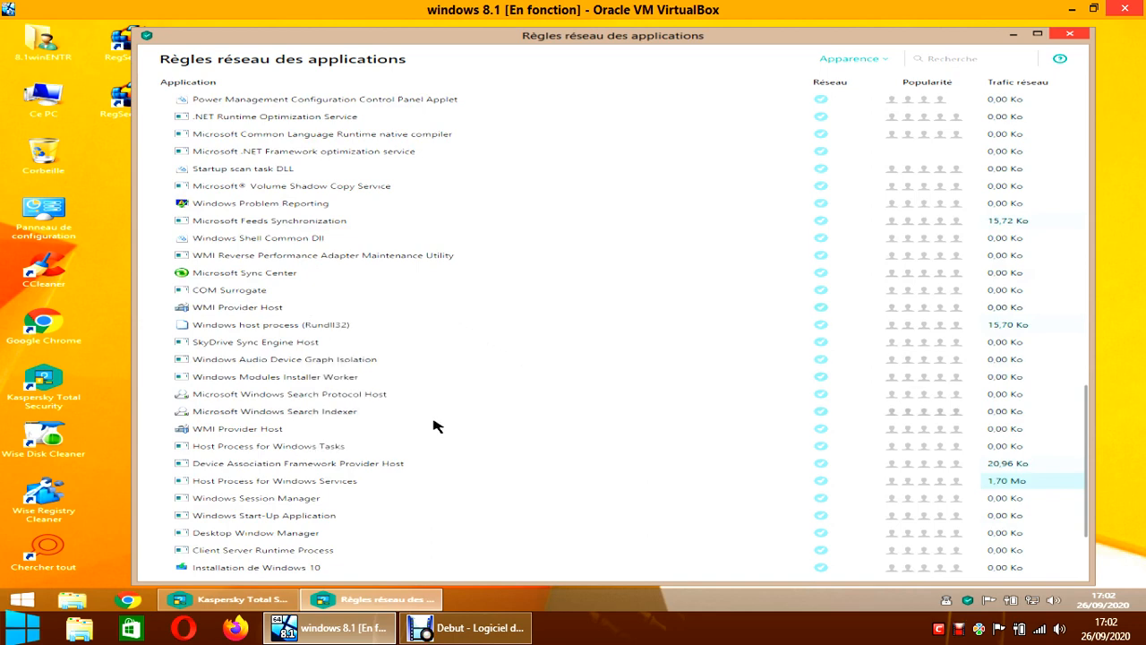
# Set the network rule of SkyDrive Sync Engine Host to Bloquer, confirm the system program change, and view its network permission options.
pyautogui.rightClick(273, 346)
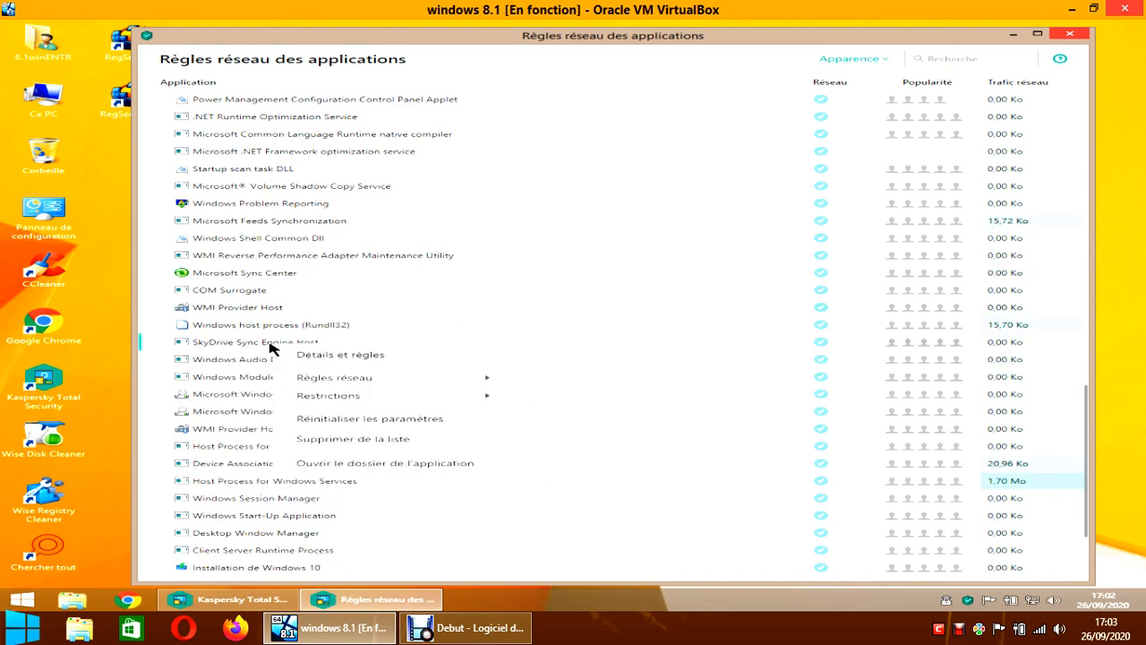
pyautogui.moveTo(351, 383)
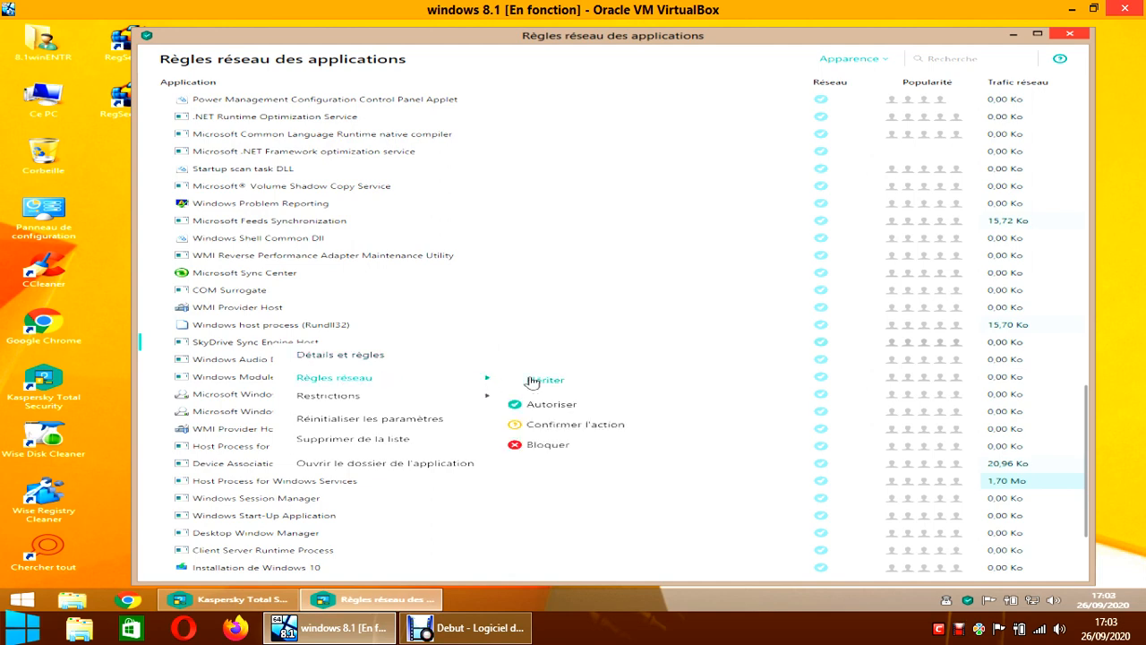
pyautogui.click(547, 445)
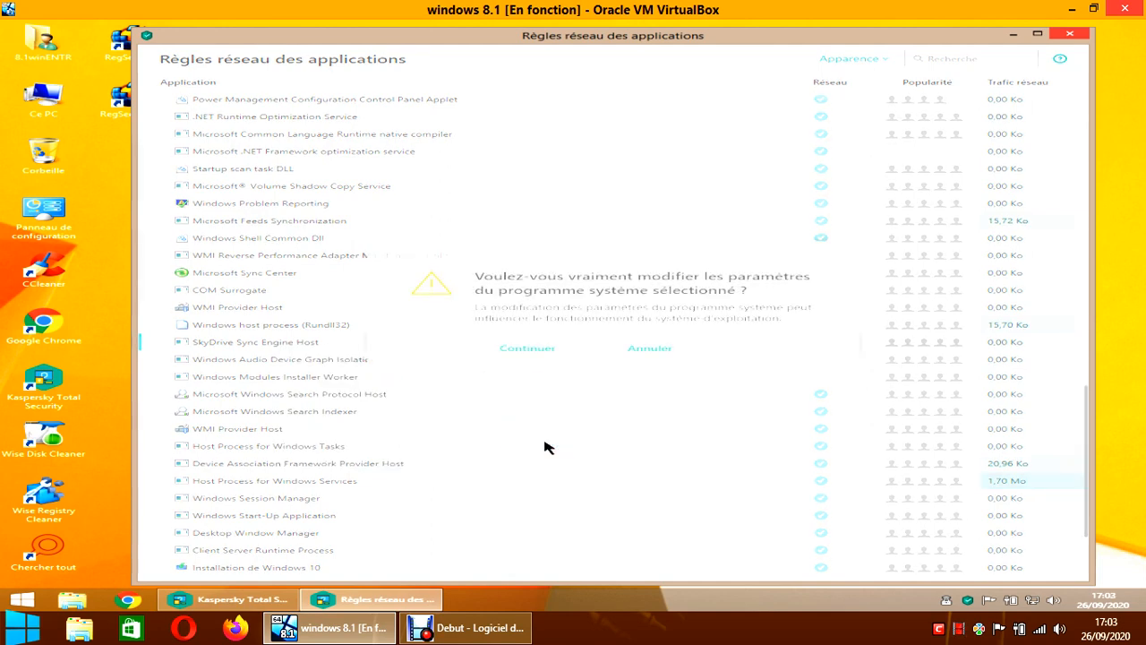
pyautogui.click(538, 358)
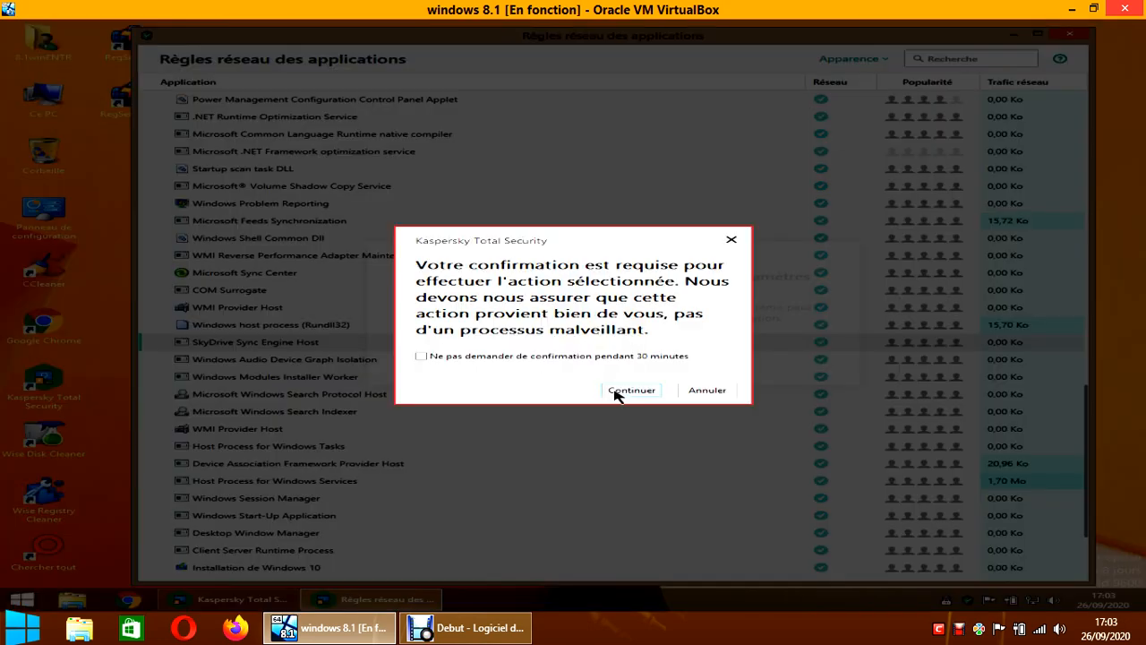
pyautogui.click(618, 392)
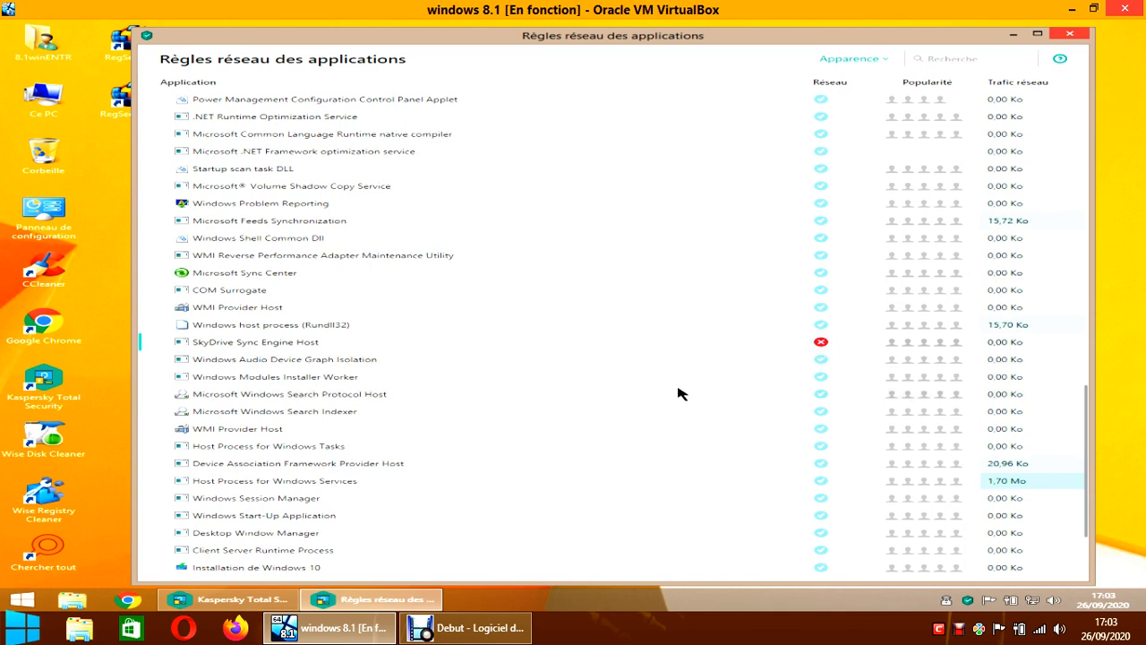
pyautogui.click(857, 347)
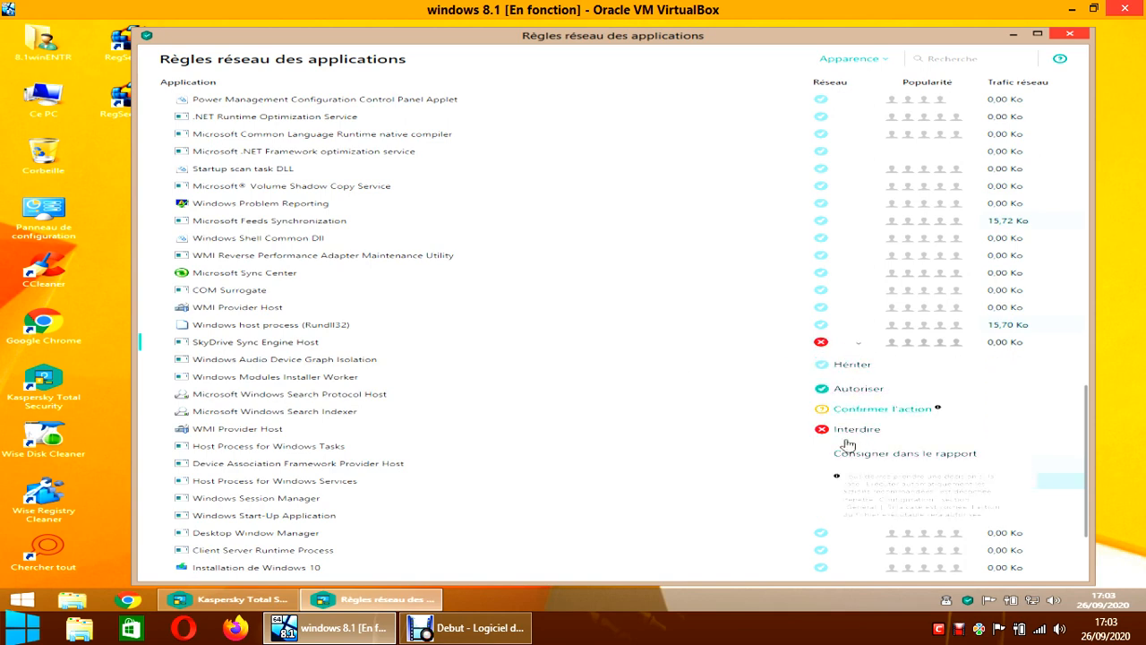
pyautogui.click(750, 351)
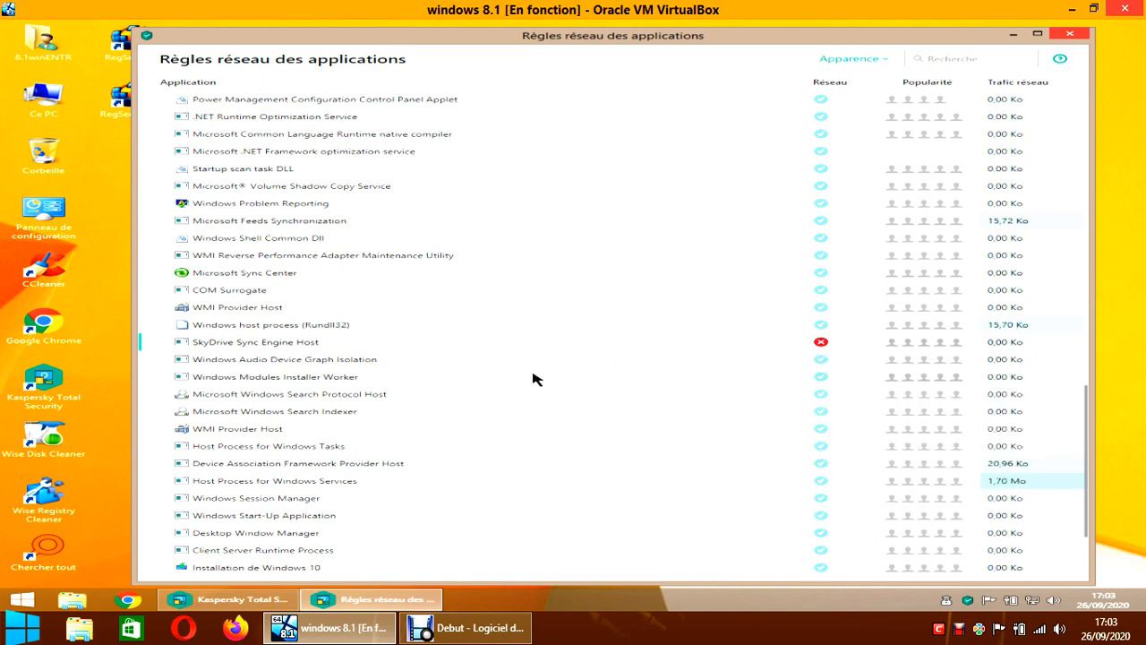
# Review the network permissions and traffic of the MICROSOFT system programs, including the file details of Host Process for Windows Services.
pyautogui.scroll(-2, 431, 408)
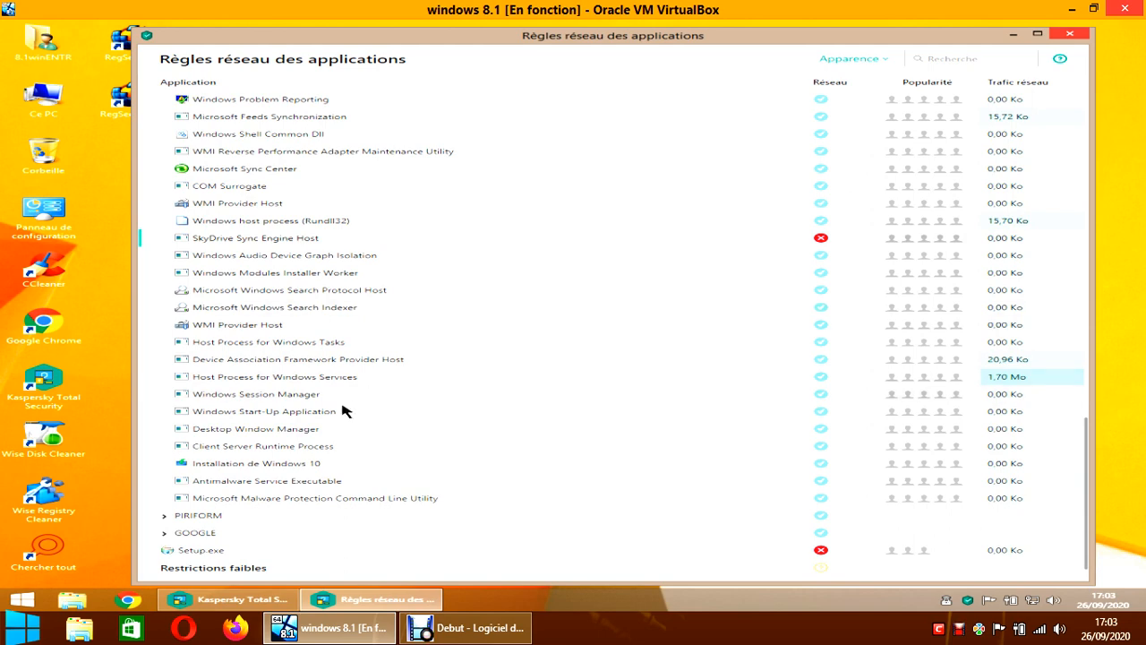
pyautogui.moveTo(332, 345)
pyautogui.moveTo(342, 381)
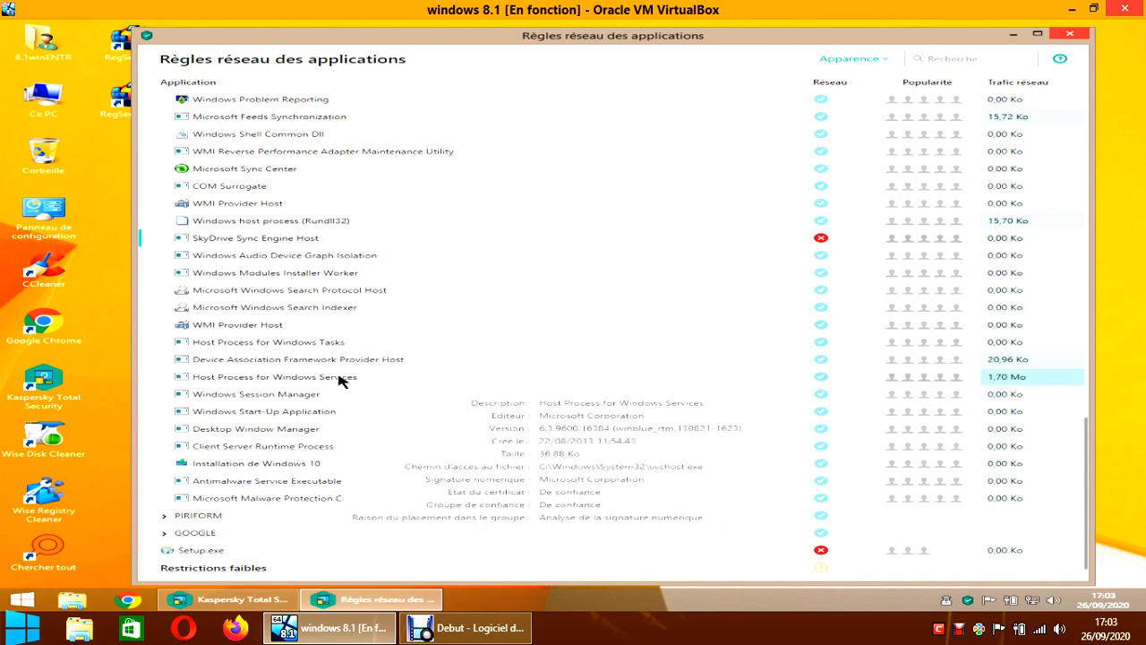
pyautogui.scroll(2, 335, 365)
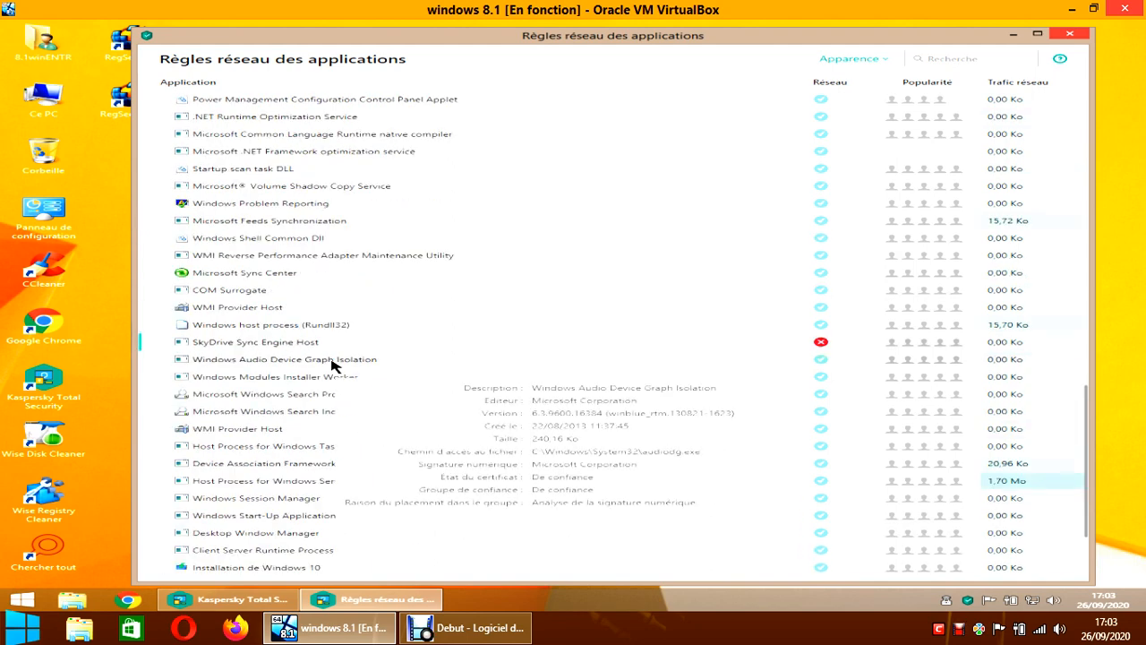
pyautogui.scroll(-2, 332, 365)
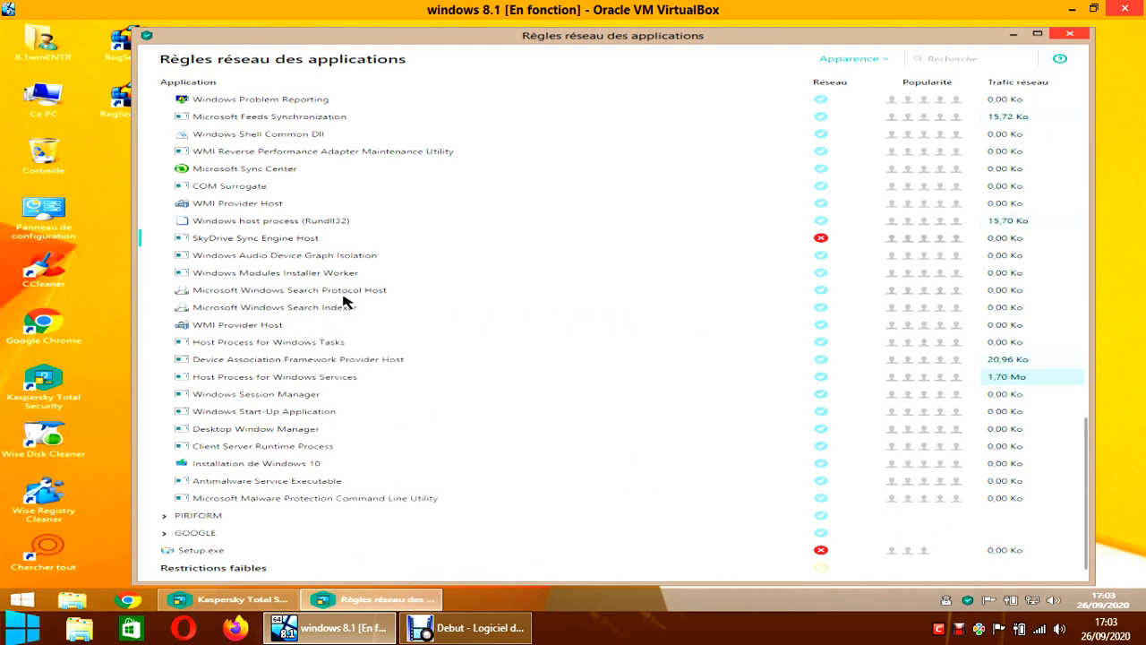
pyautogui.moveTo(340, 298)
pyautogui.scroll(2, 313, 411)
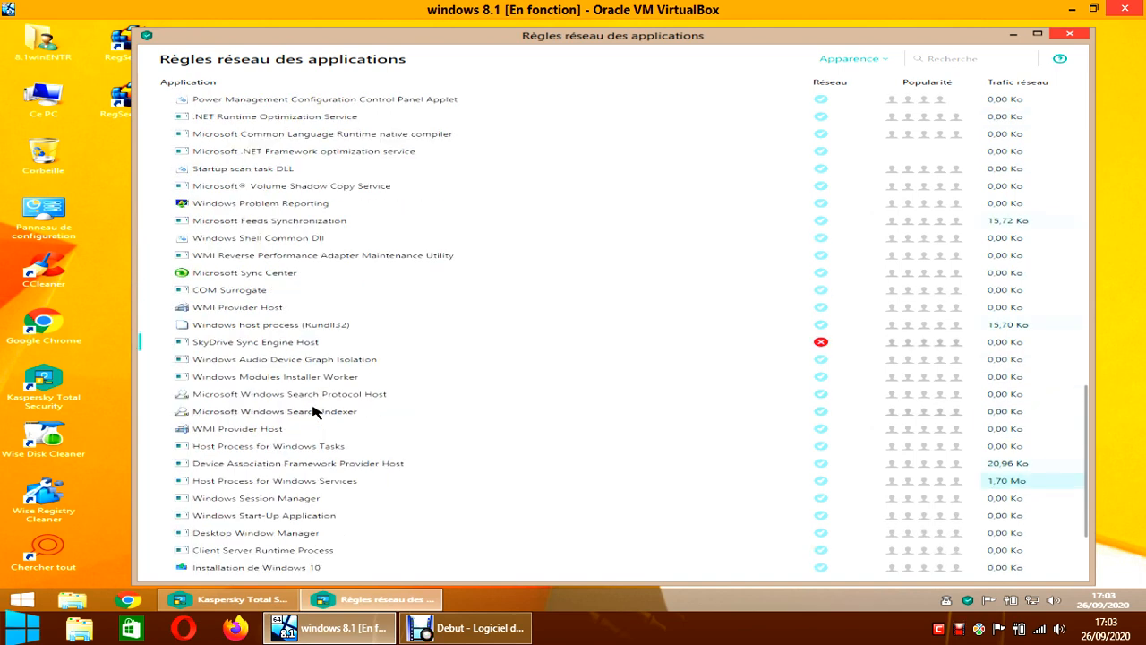
pyautogui.scroll(2, 313, 411)
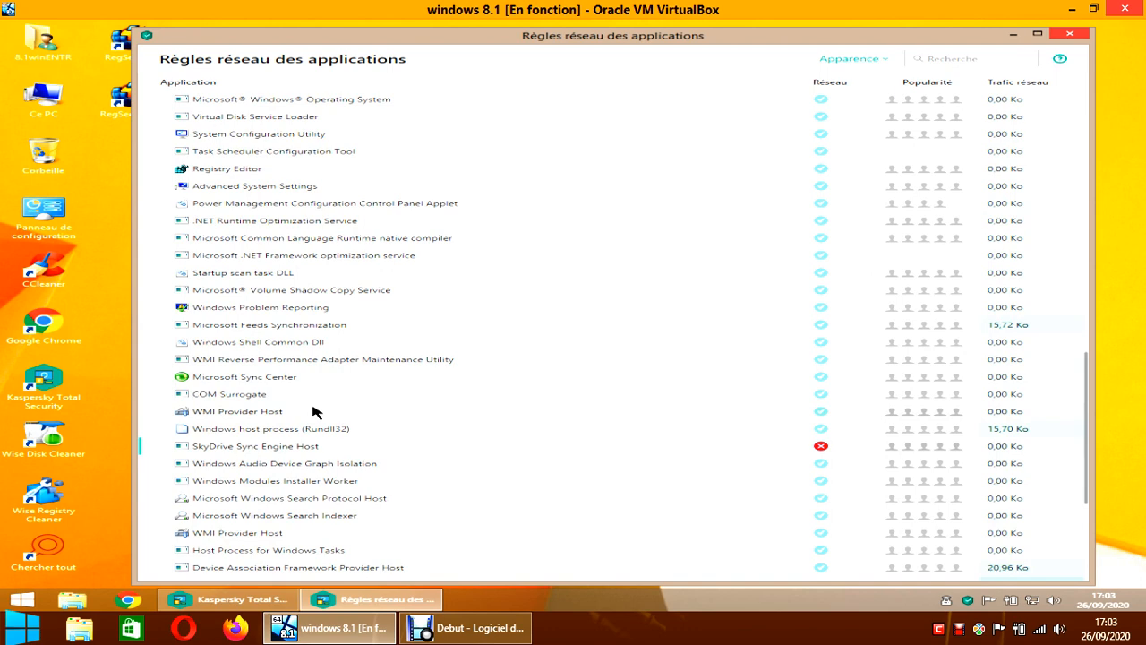
pyautogui.scroll(1, 314, 411)
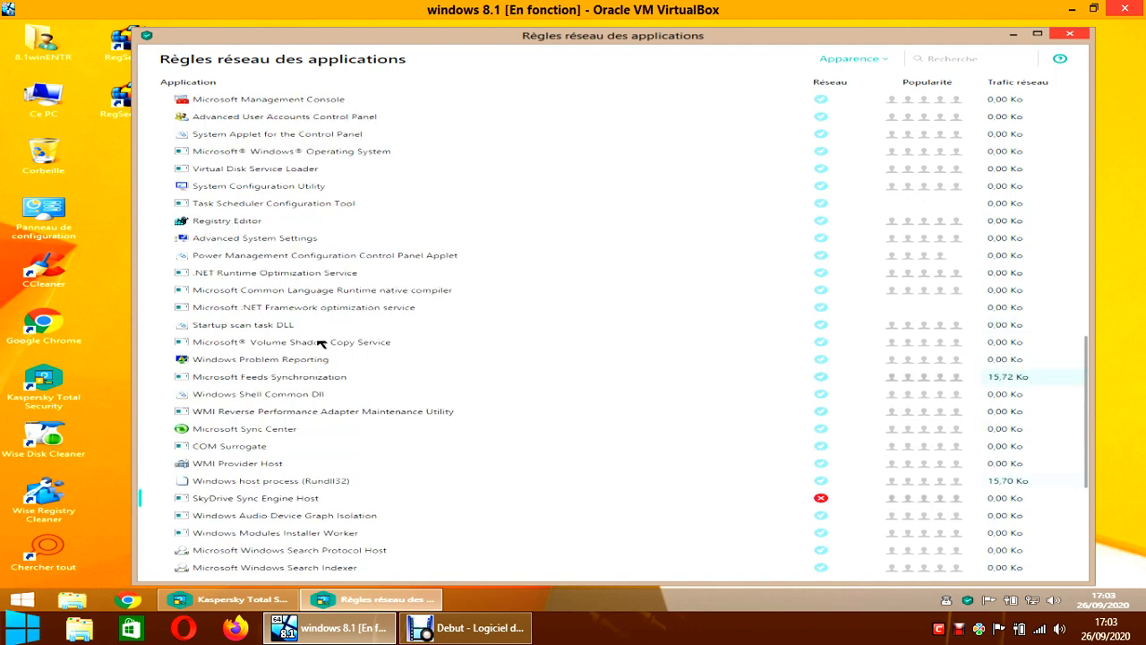
# Set the network rule of Registry Editor to Bloquer and confirm the system program change.
pyautogui.rightClick(254, 228)
pyautogui.moveTo(349, 257)
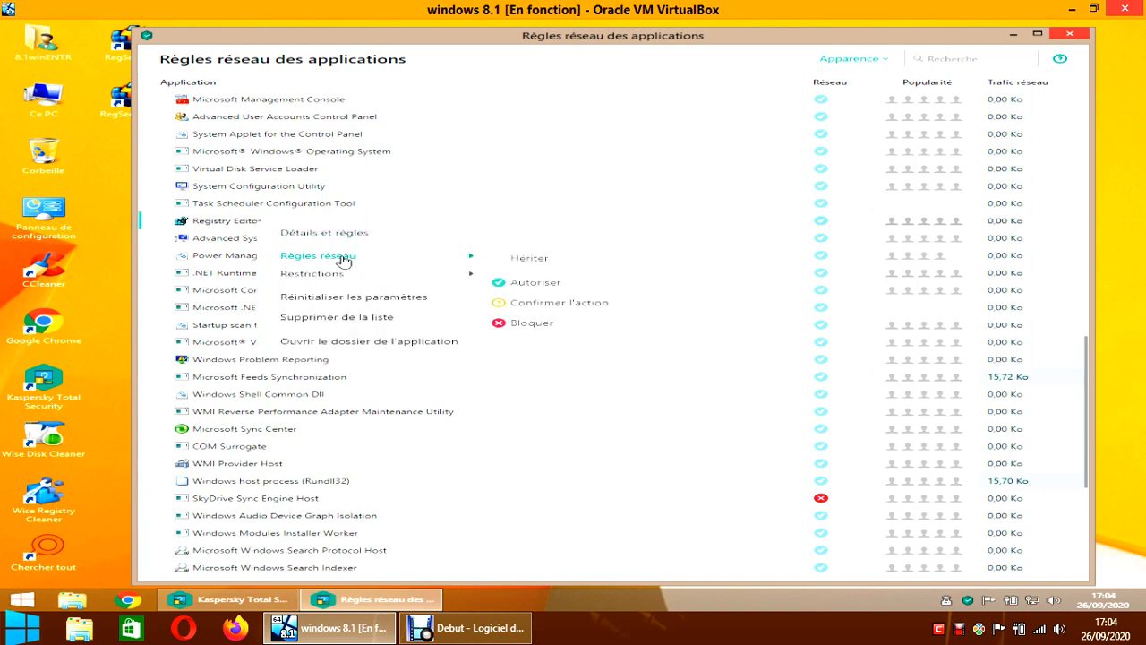
pyautogui.click(528, 322)
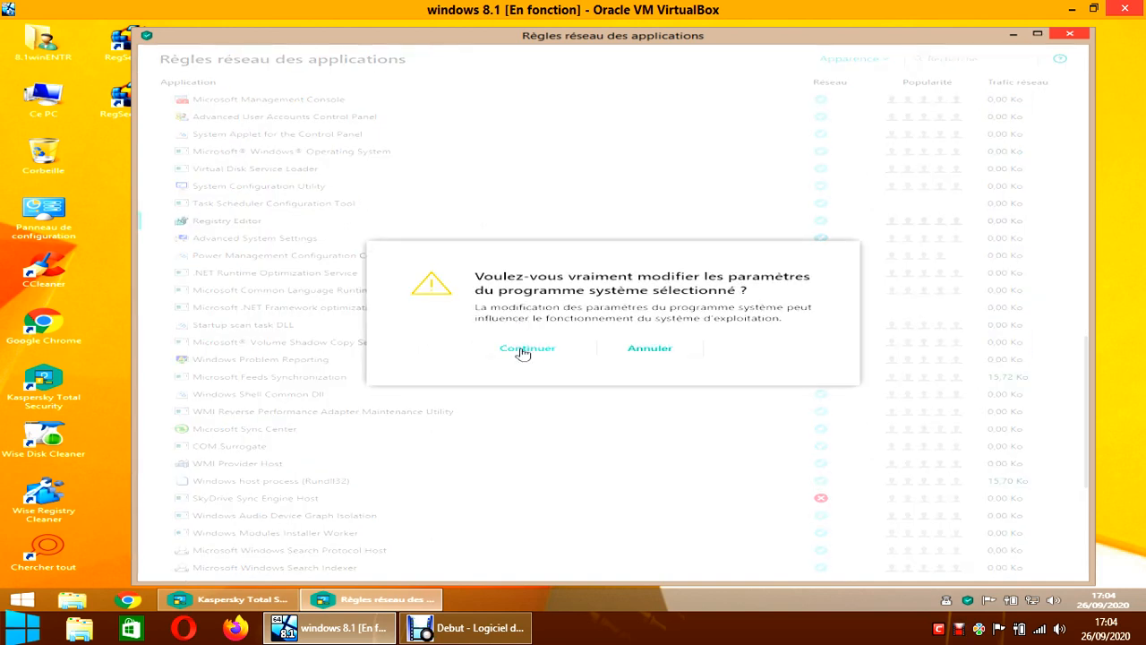
pyautogui.click(526, 348)
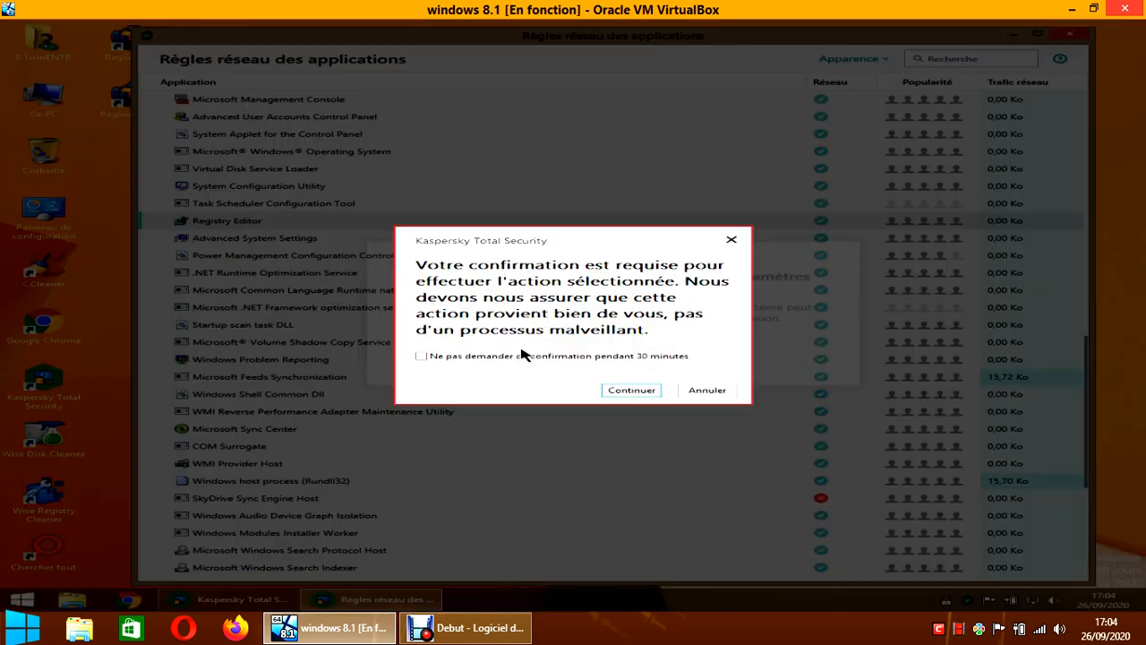
pyautogui.click(631, 390)
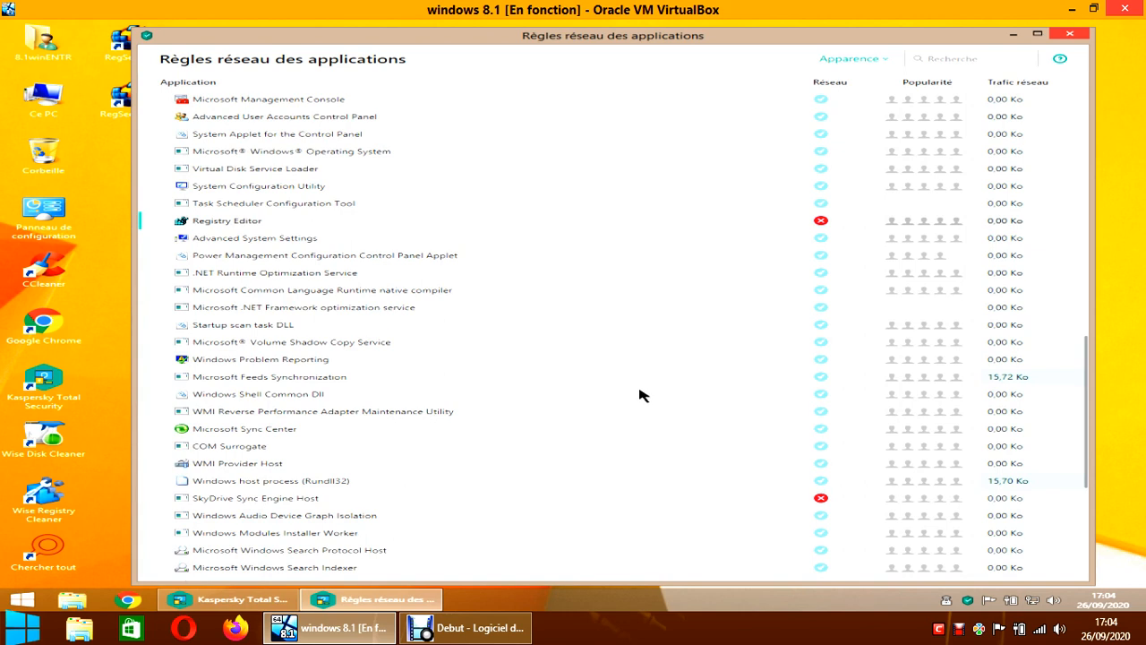